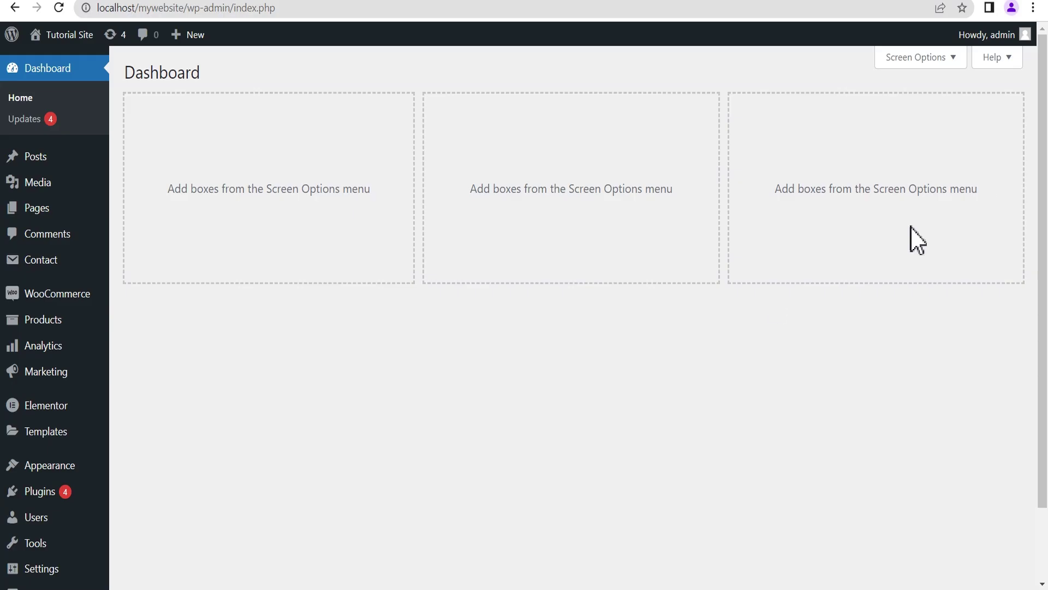
Go to the Features section of Elementor's settings.
mouse_move(63, 416)
click(152, 358)
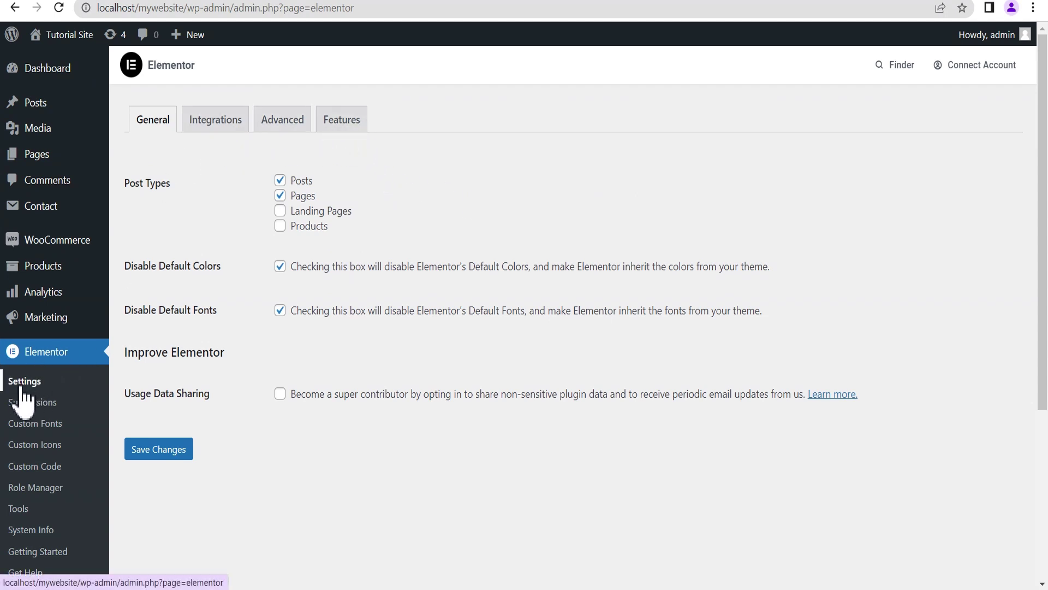
click(339, 127)
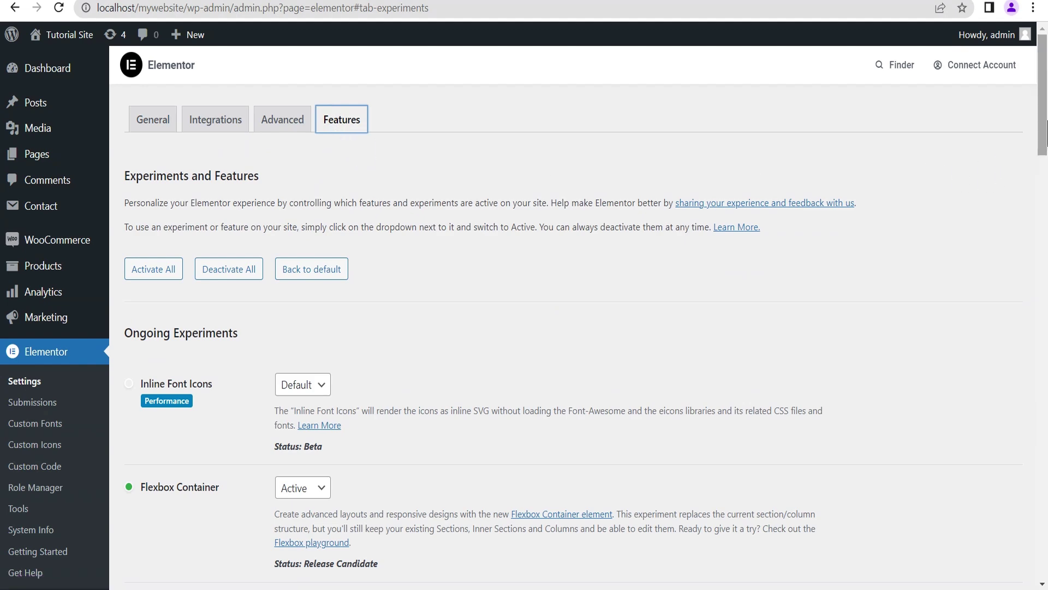
Confirm Nested Elements and Loop are Active, then open the Product loop page in the editor.
drag(1042, 95, 1042, 149)
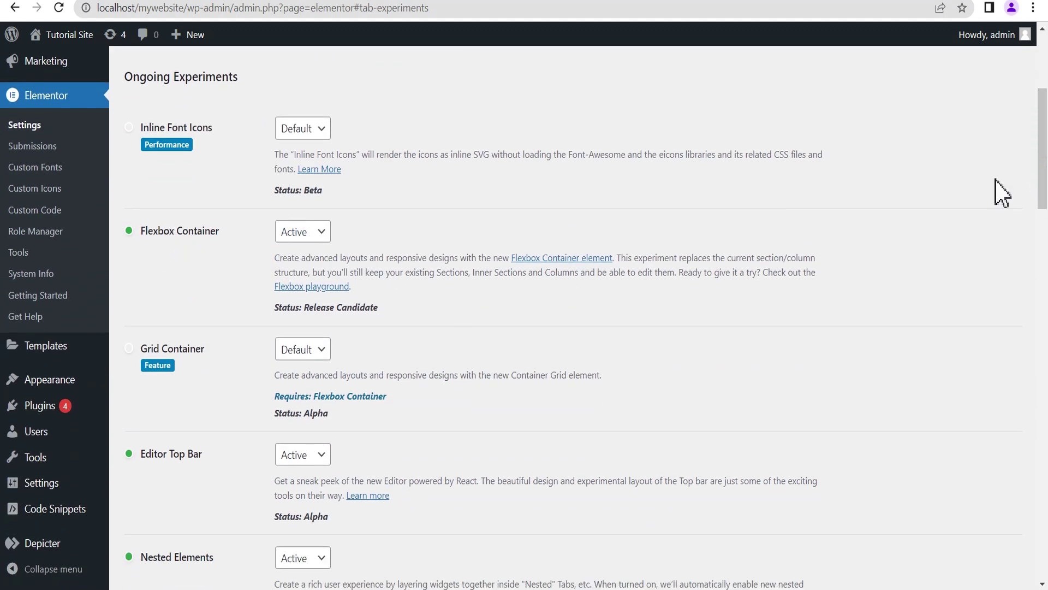
scroll(326, 249, down, 6)
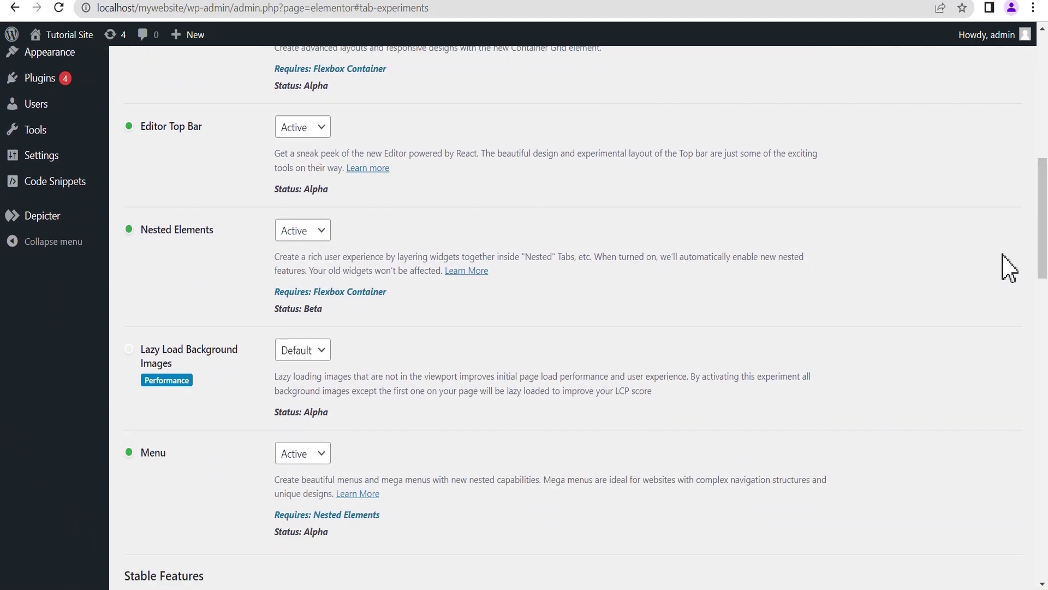
drag(1043, 235, 770, 525)
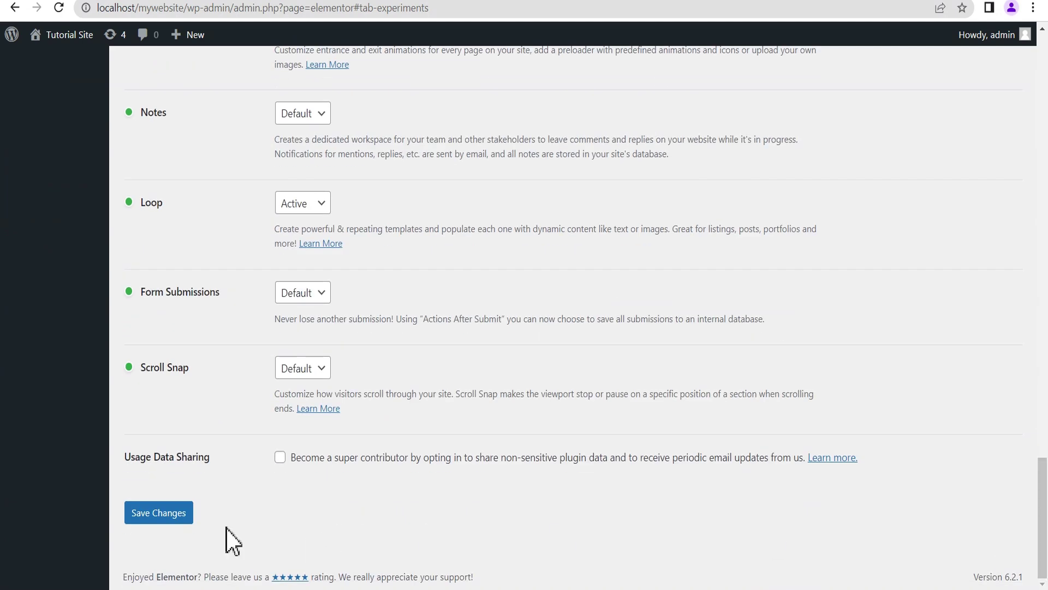
drag(1037, 513, 1039, 496)
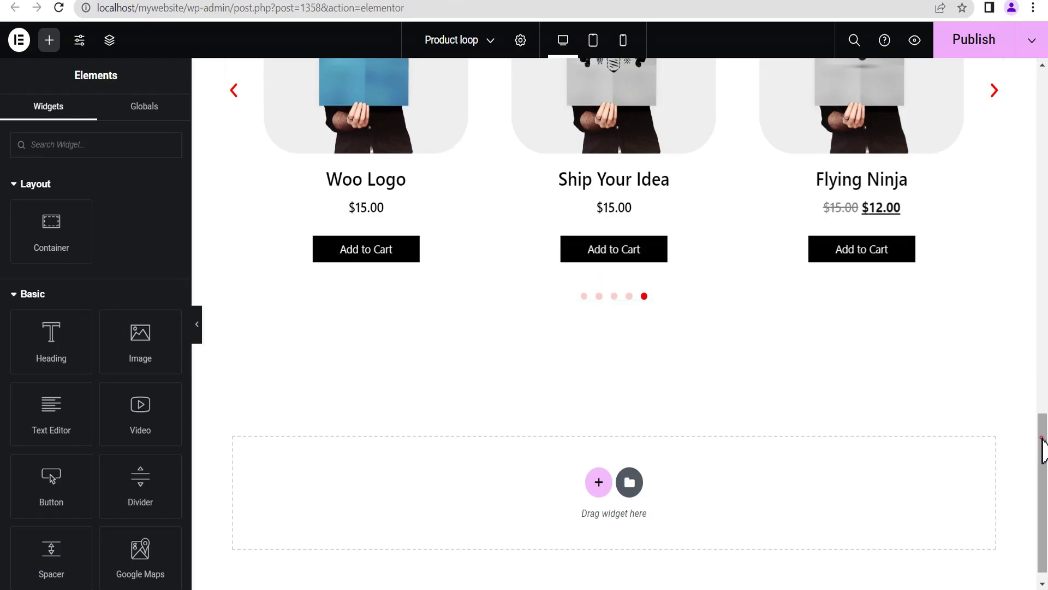
Scroll past the product carousel and start a new container in the empty 'Drag widget here' area.
drag(1044, 448, 1047, 133)
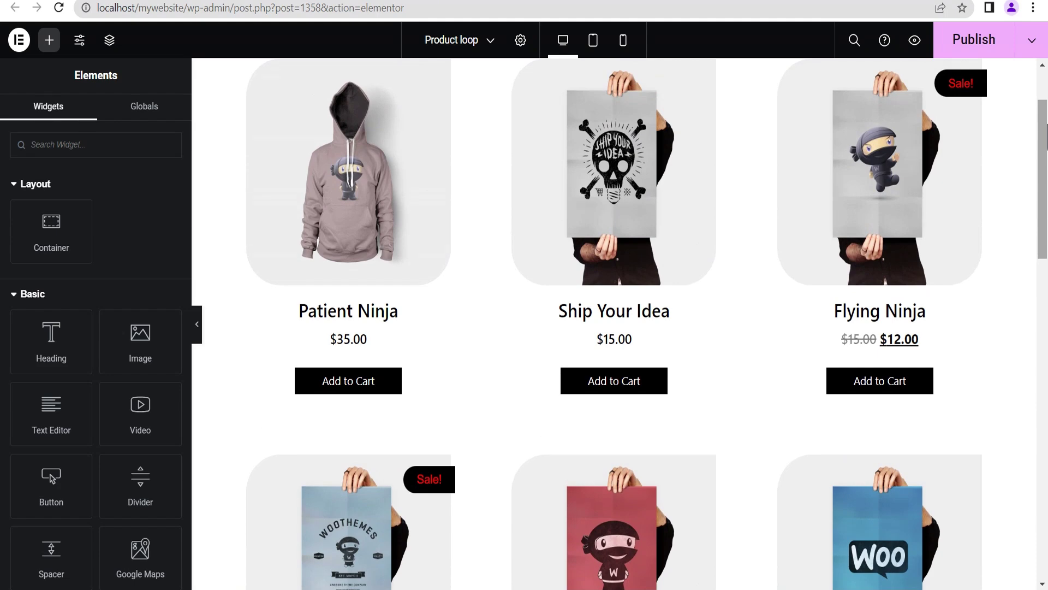
drag(1046, 153, 1047, 390)
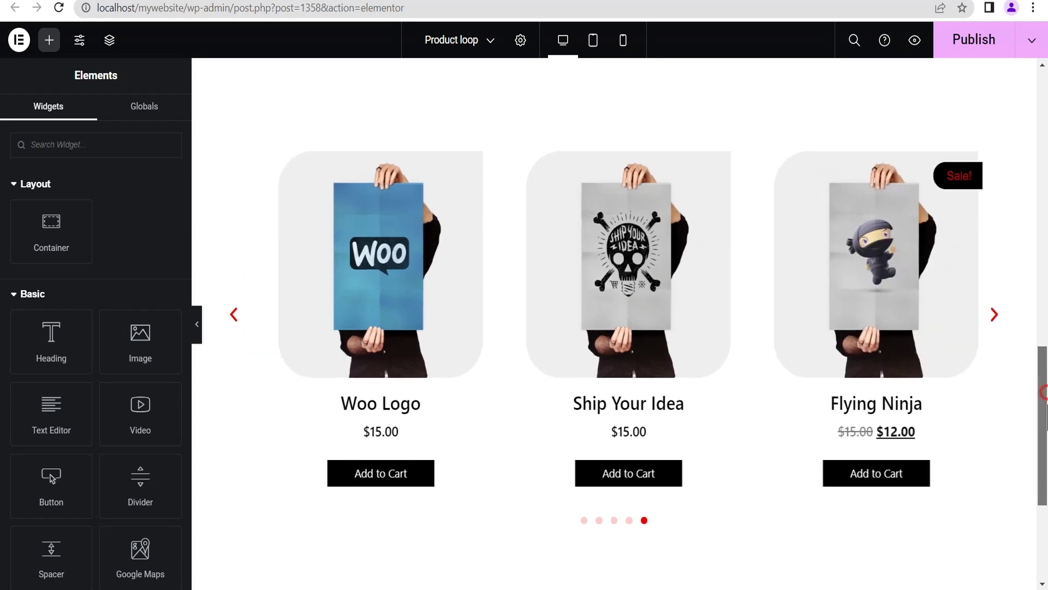
drag(1047, 392, 1047, 497)
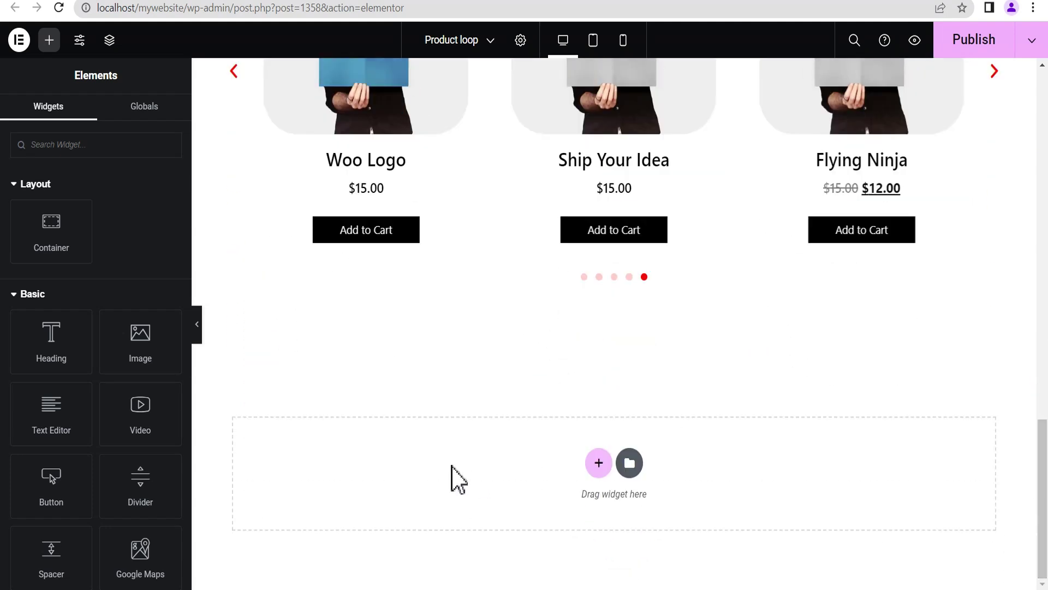
click(600, 466)
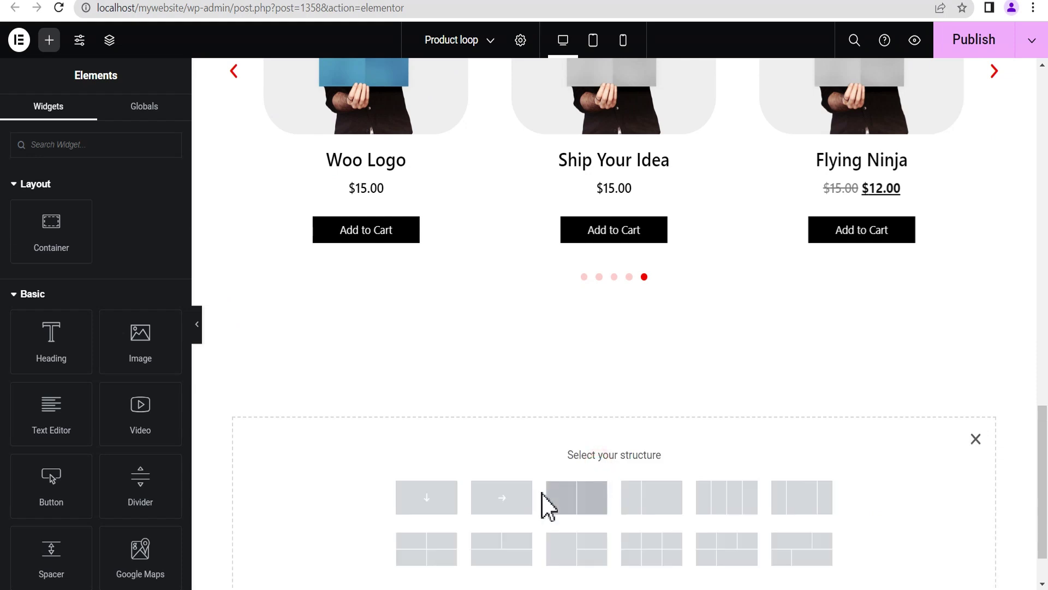
Add a single empty container with unlinked padding of 100 px top and 100 px bottom.
click(426, 498)
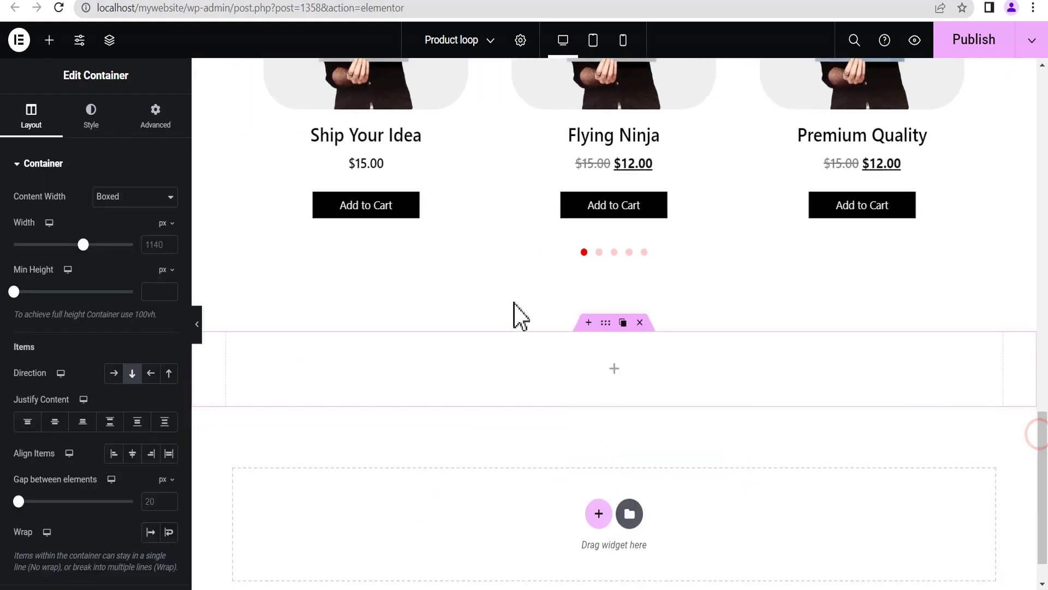
click(155, 113)
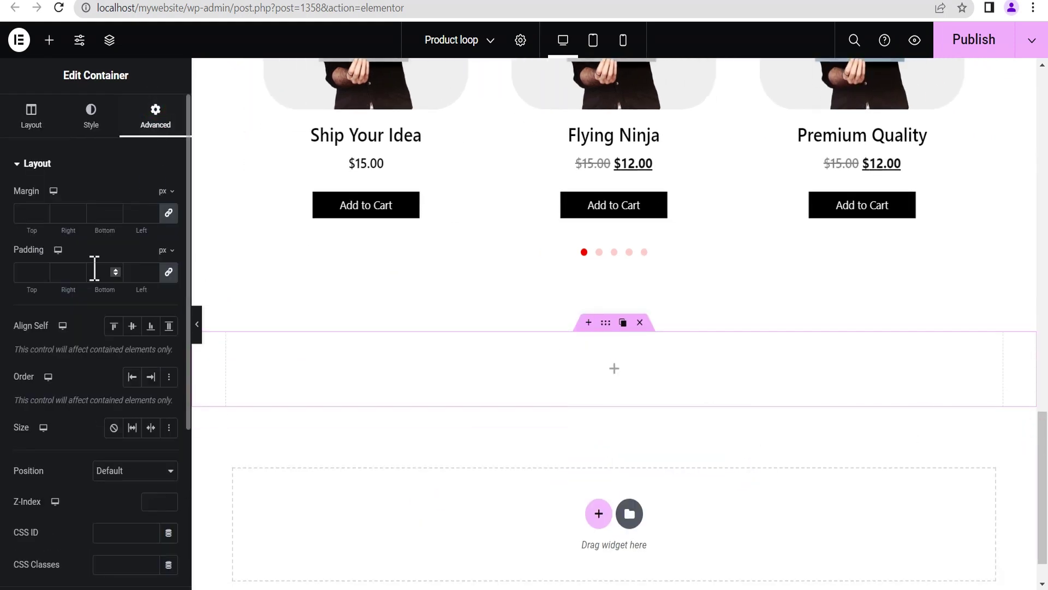
click(168, 272)
click(25, 273)
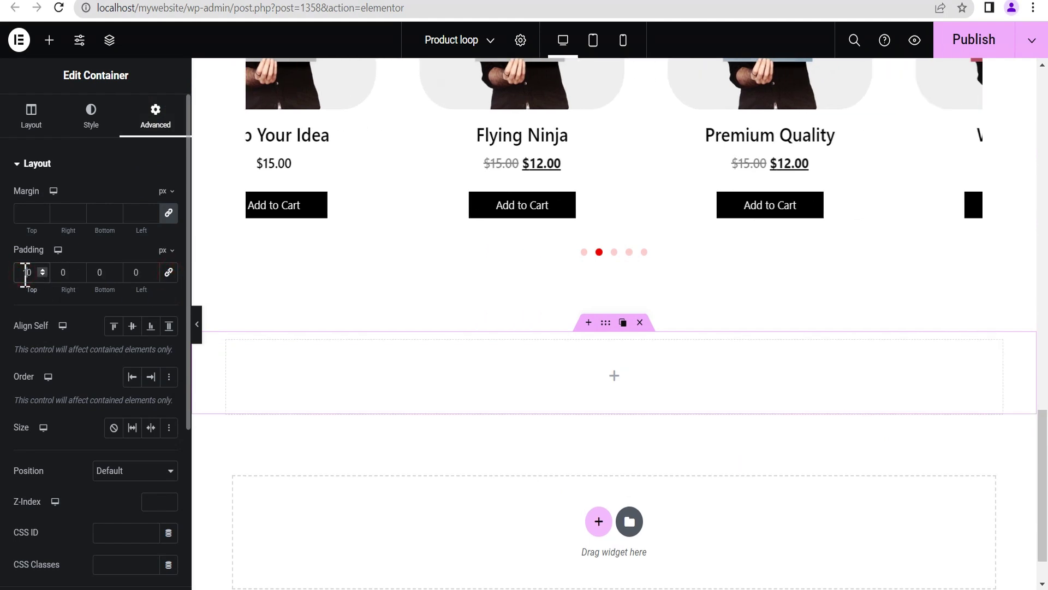
text(100)
click(97, 273)
text(100)
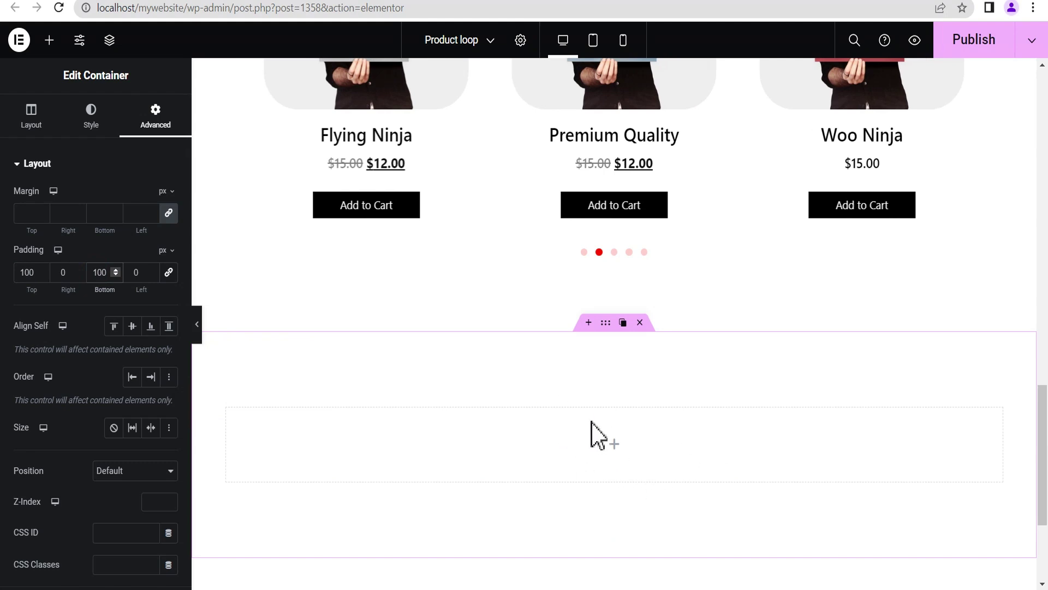
scroll(686, 414, down, 2)
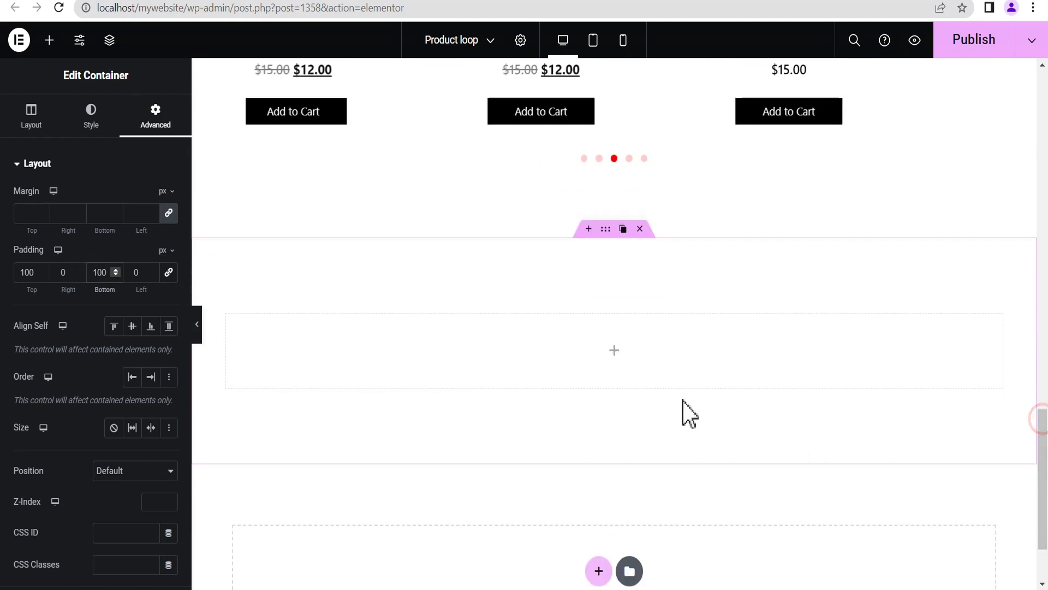
click(615, 350)
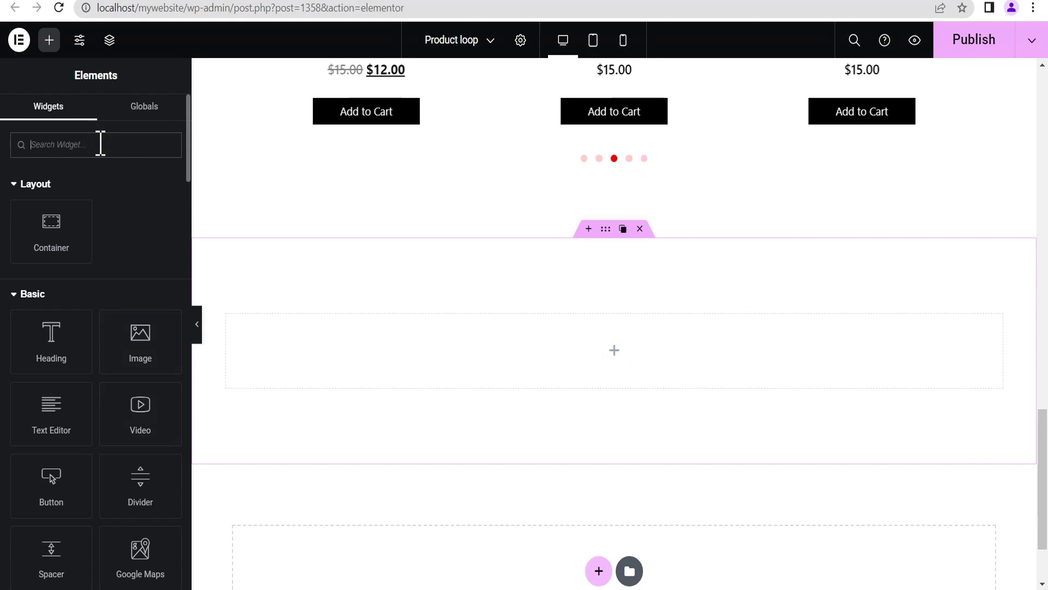
Drop a Tabs widget into the container and add a vertical inner container to Tab #1.
text(tabs)
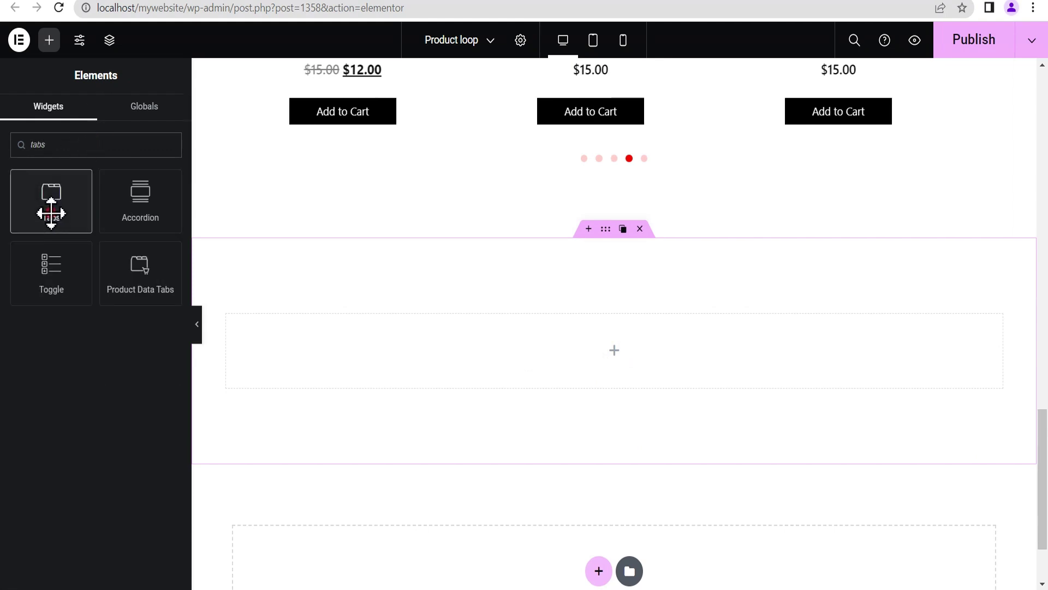
drag(51, 213, 579, 355)
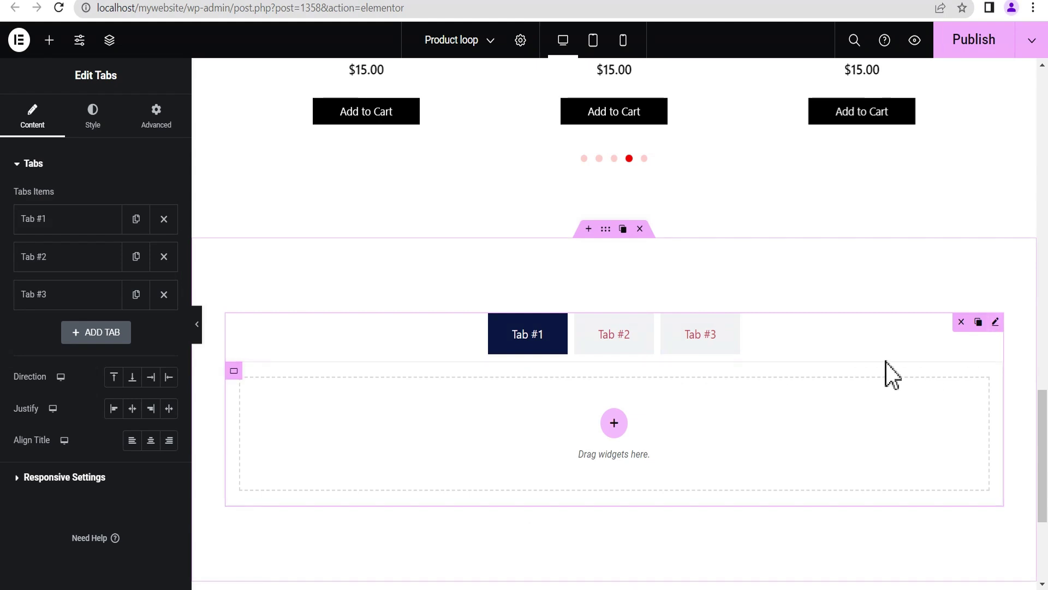
click(614, 424)
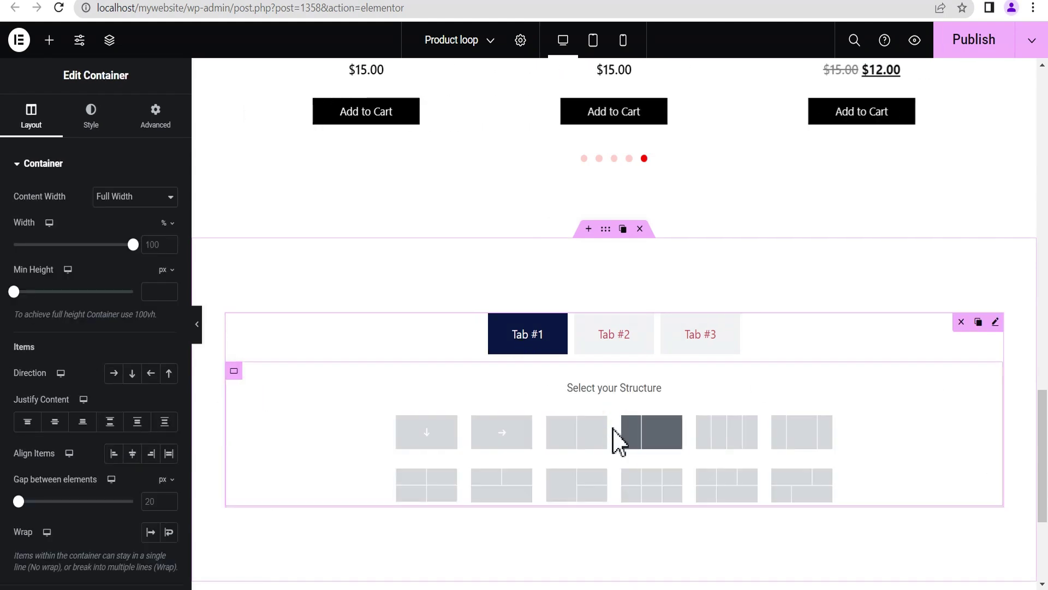
click(428, 440)
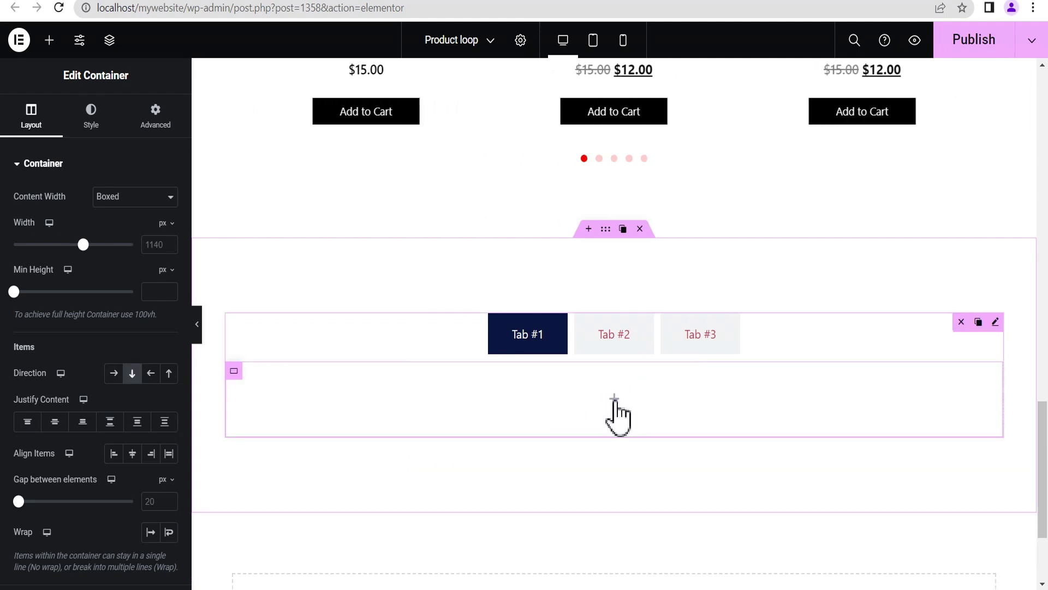
click(615, 399)
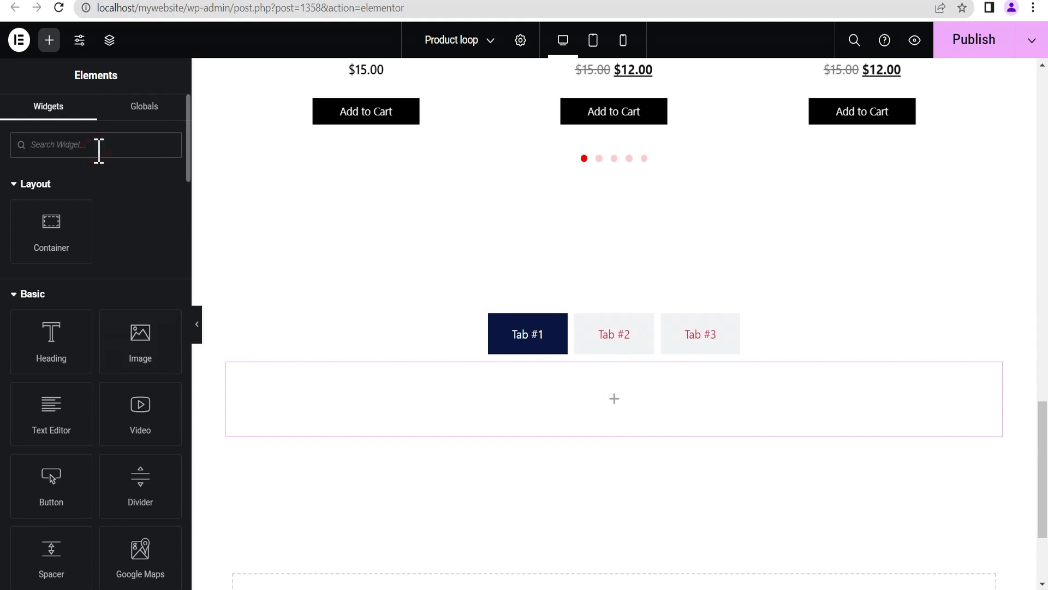
Place a Loop Carousel in Tab #1 with its template type set to Products.
text(loop)
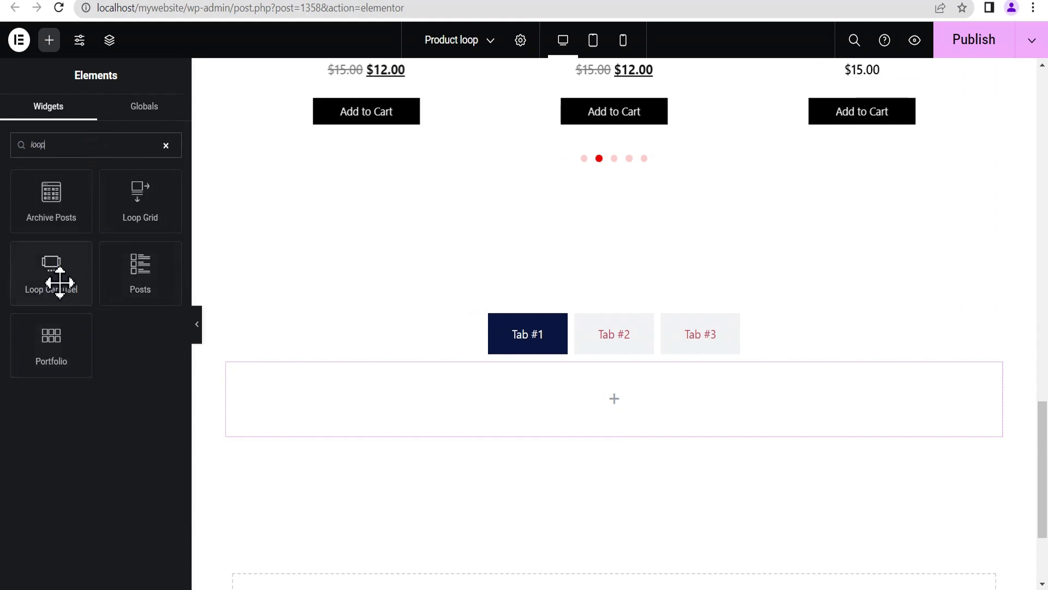
drag(51, 271, 579, 413)
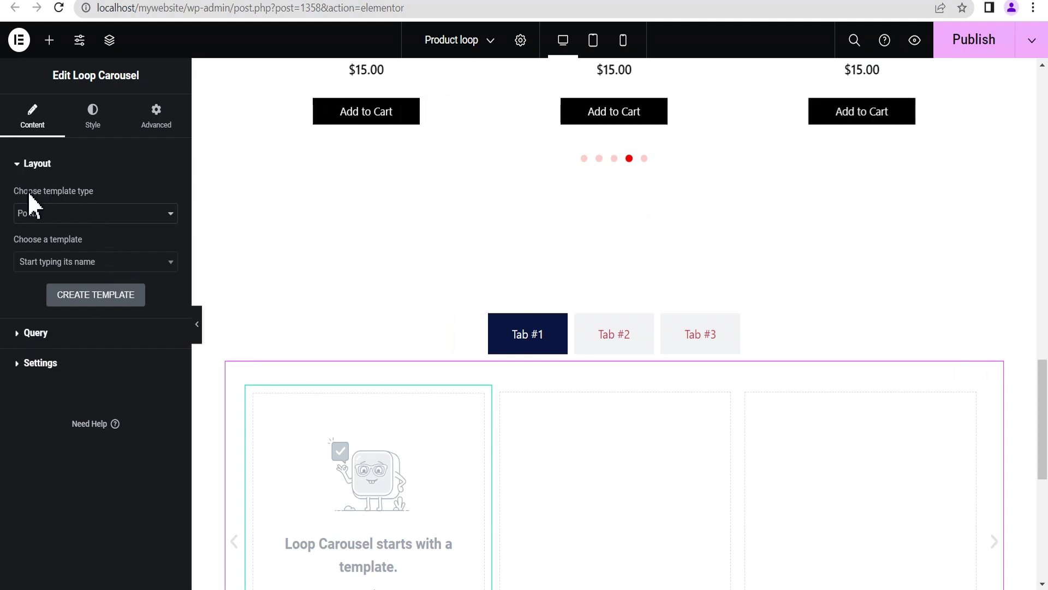
click(63, 215)
click(51, 242)
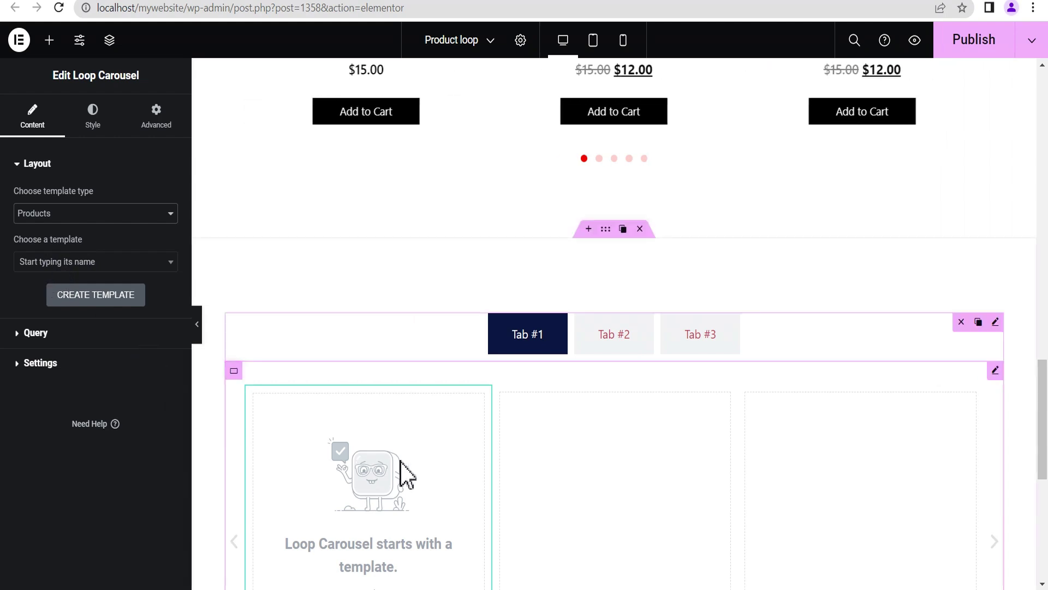
Choose the 'my product loop' template for the carousel.
click(67, 268)
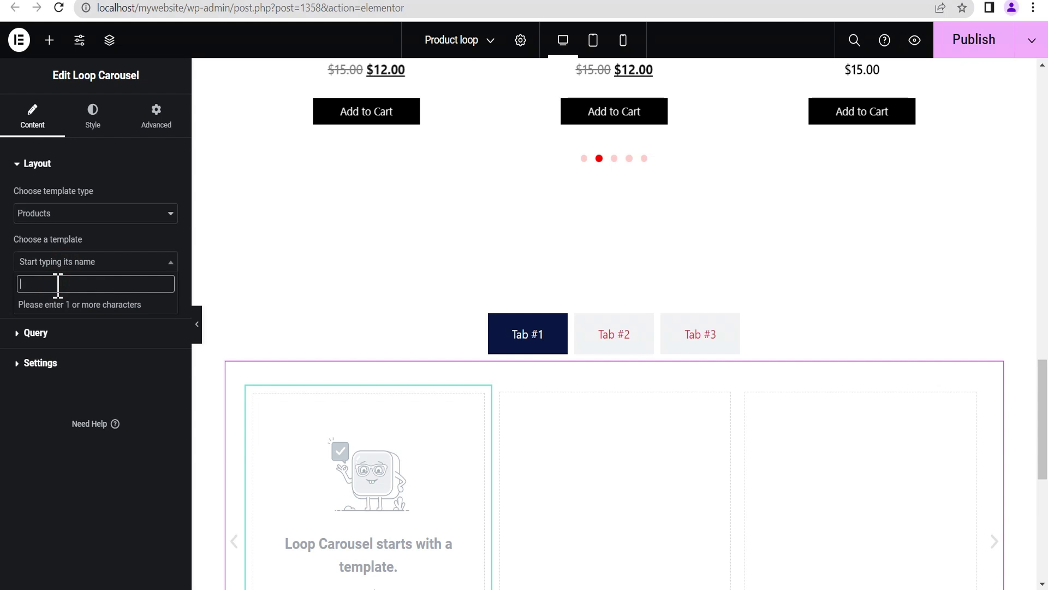
text(m)
key(BackSpace)
text(product)
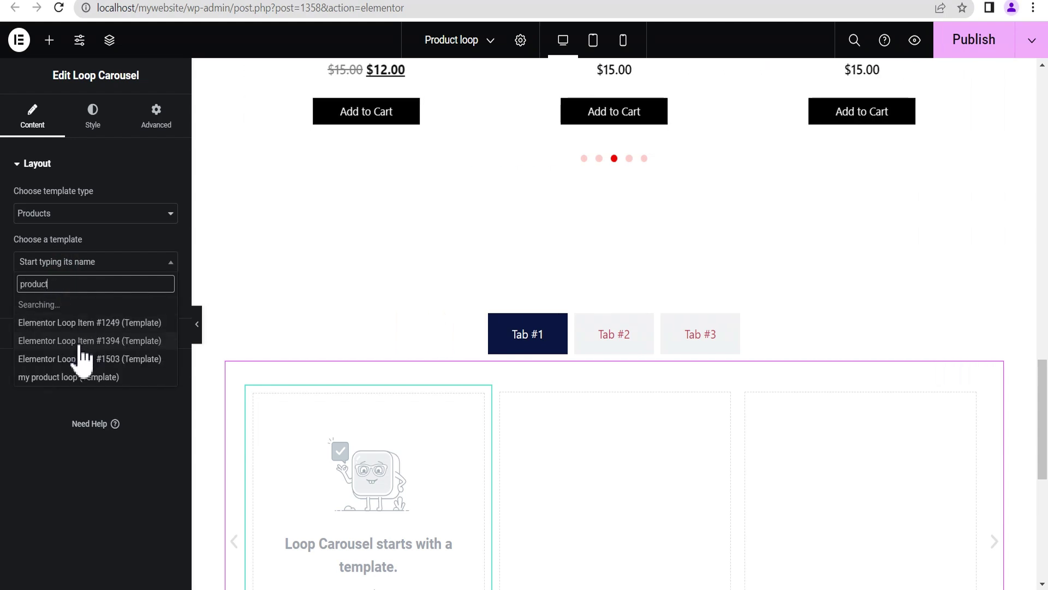
click(67, 305)
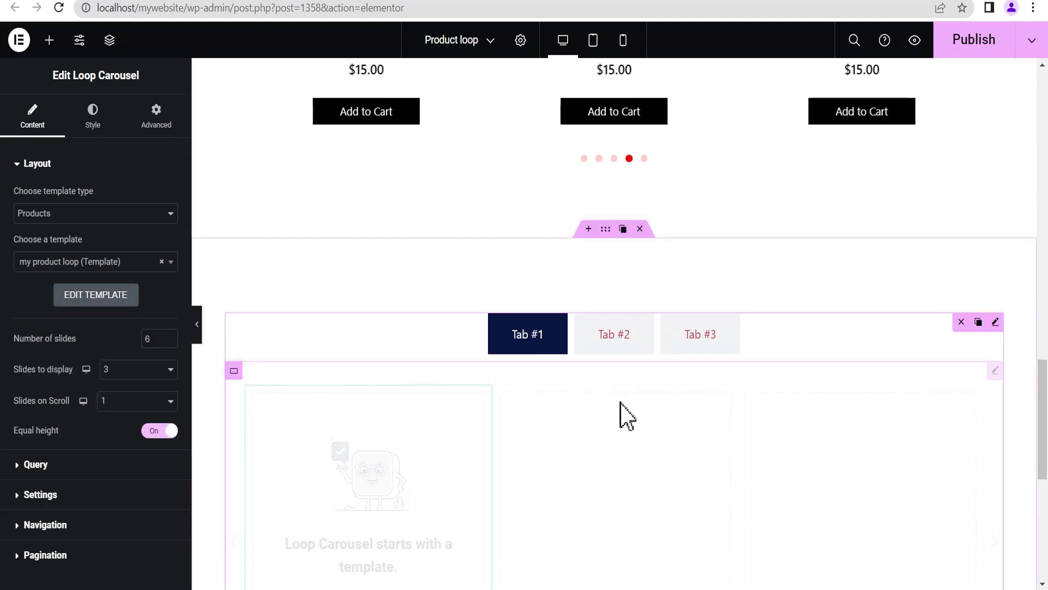
In the carousel's Query settings, include products by Term and focus the empty Term field.
scroll(1044, 429, down, 3)
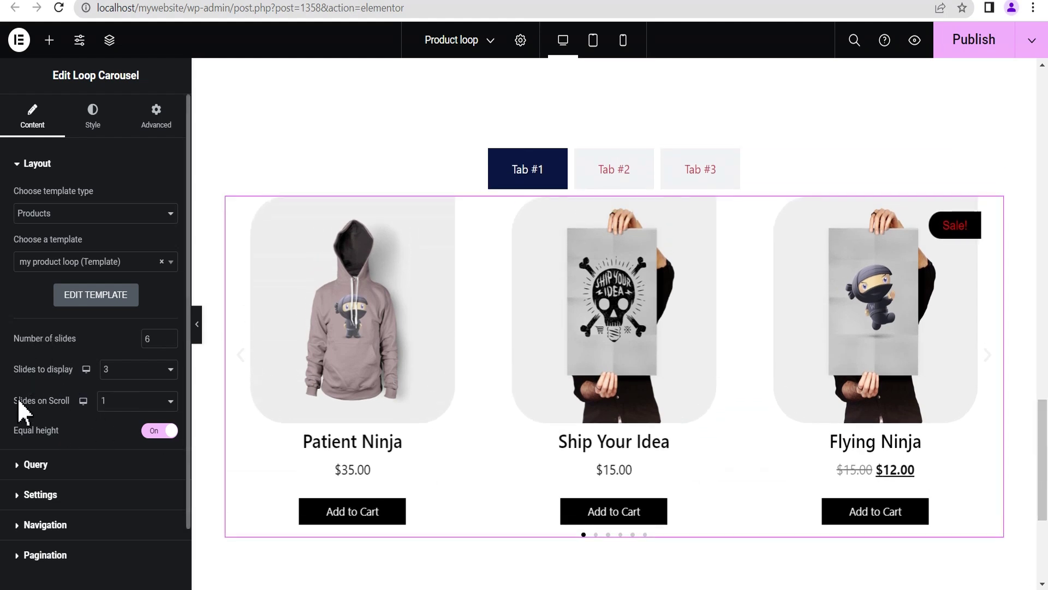
click(36, 464)
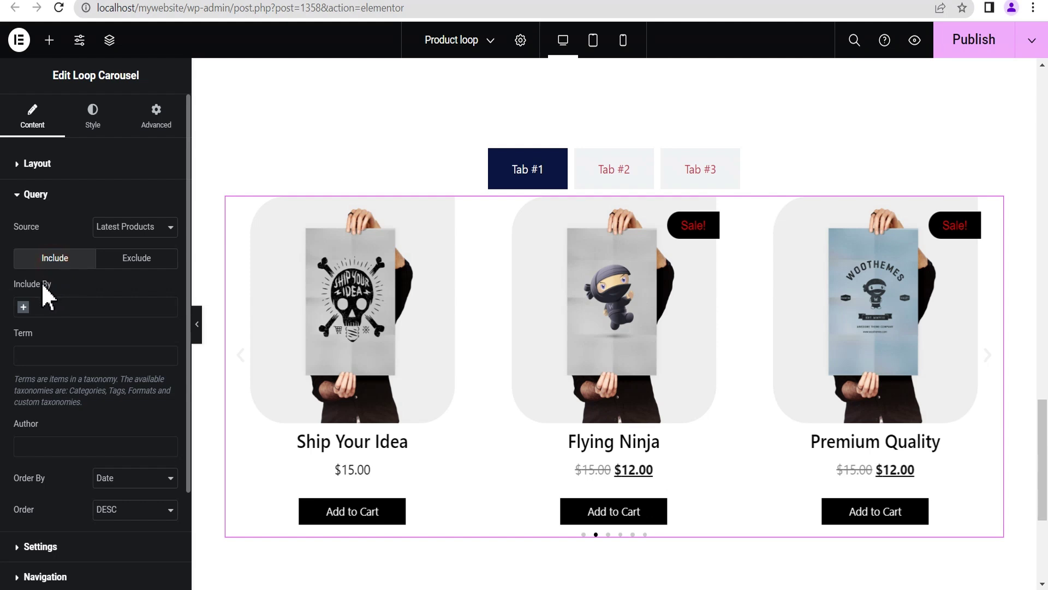
click(23, 308)
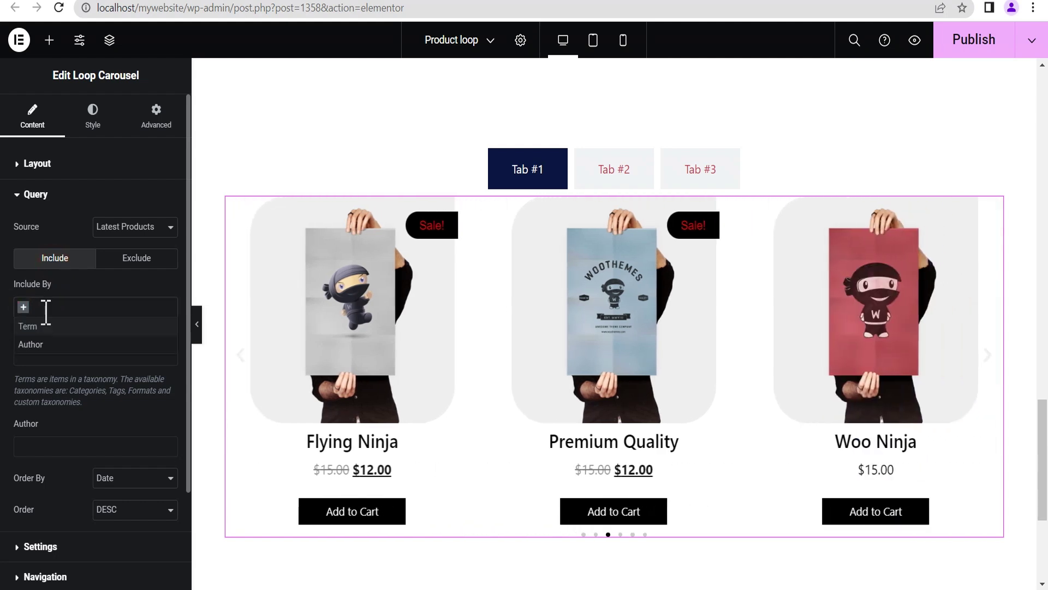
click(37, 328)
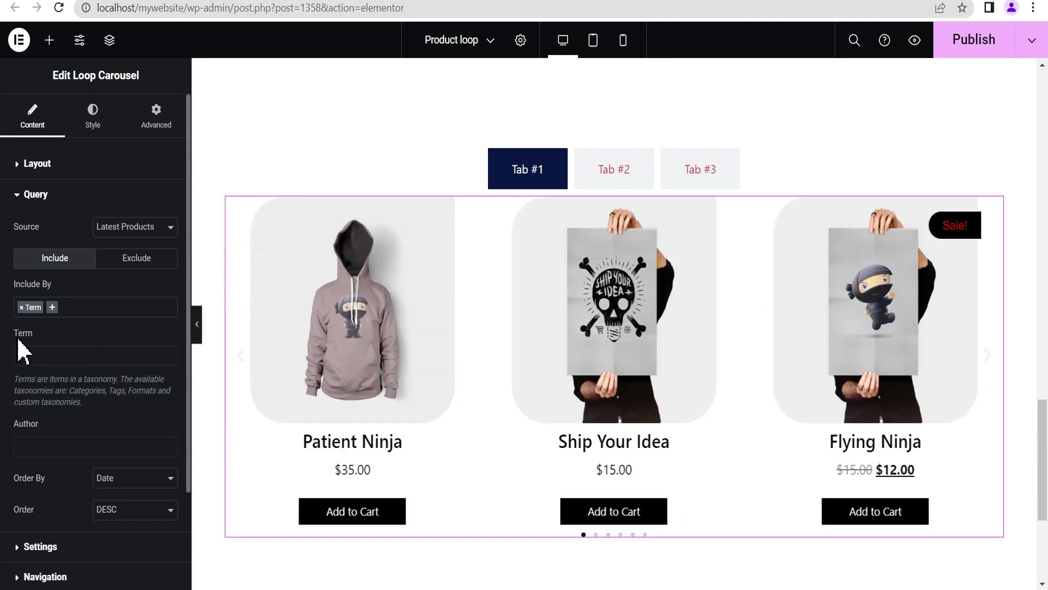
click(29, 356)
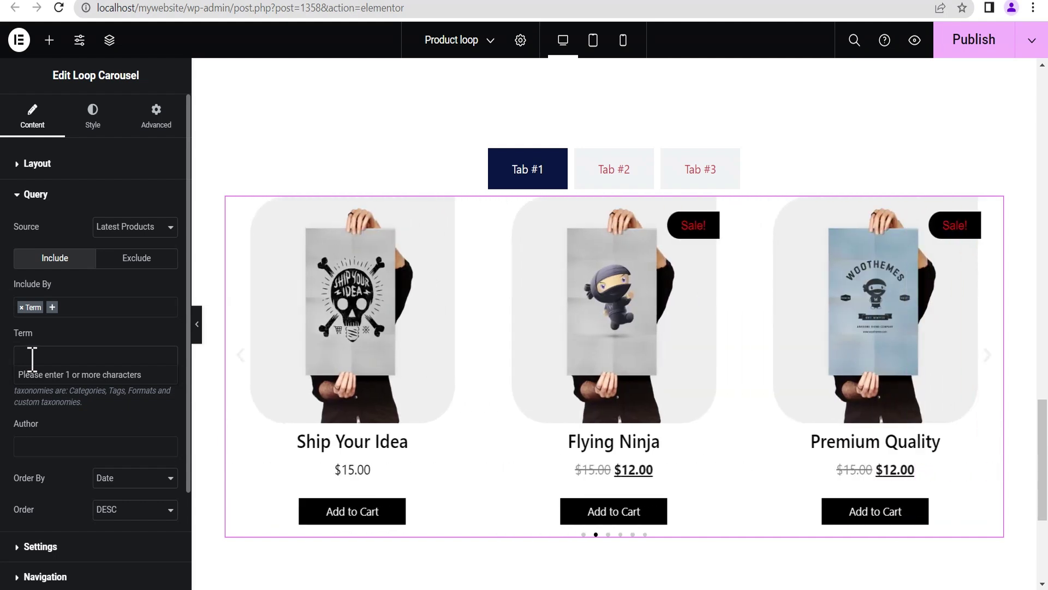
click(366, 3)
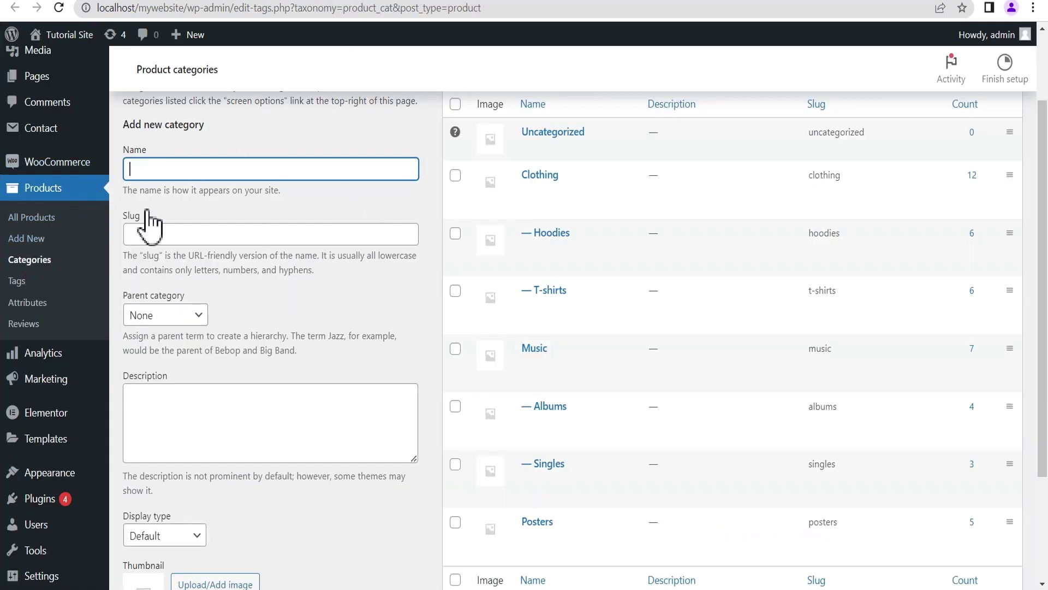
Select the Clothing category name on the WordPress Product categories page.
scroll(1032, 156, down, 1)
scroll(1038, 153, up, 1)
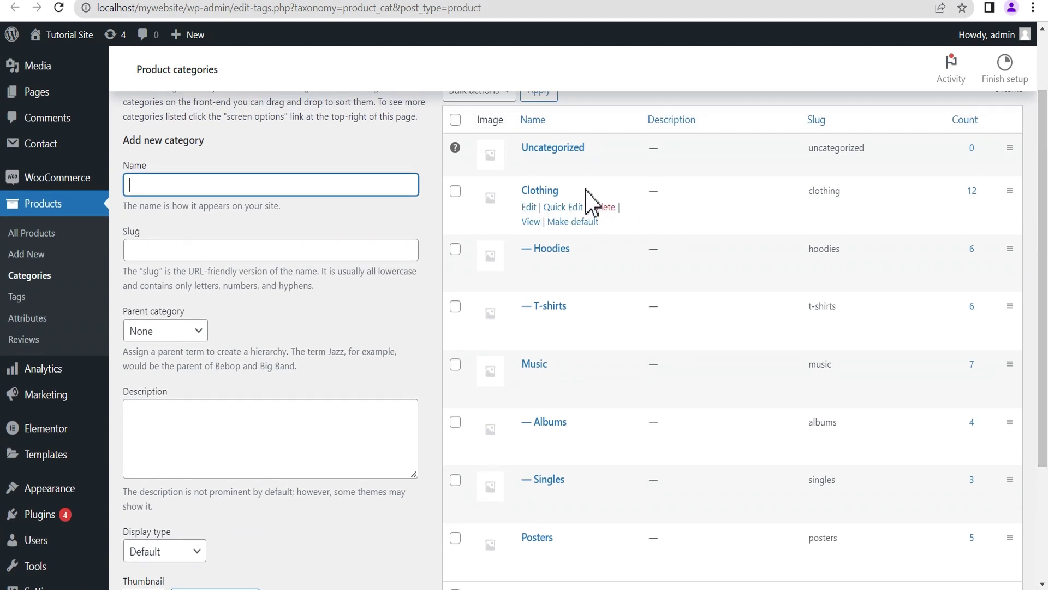
drag(563, 191, 519, 197)
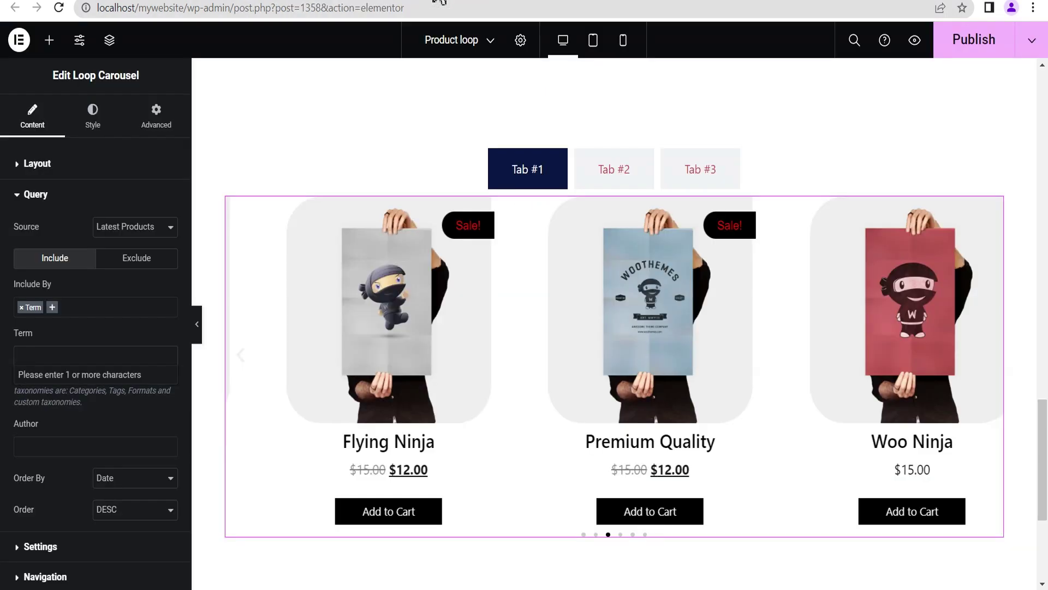
Back in Elementor, set the Tab #1 carousel's Term to 'Product categories: Clothing'.
click(431, 2)
click(36, 355)
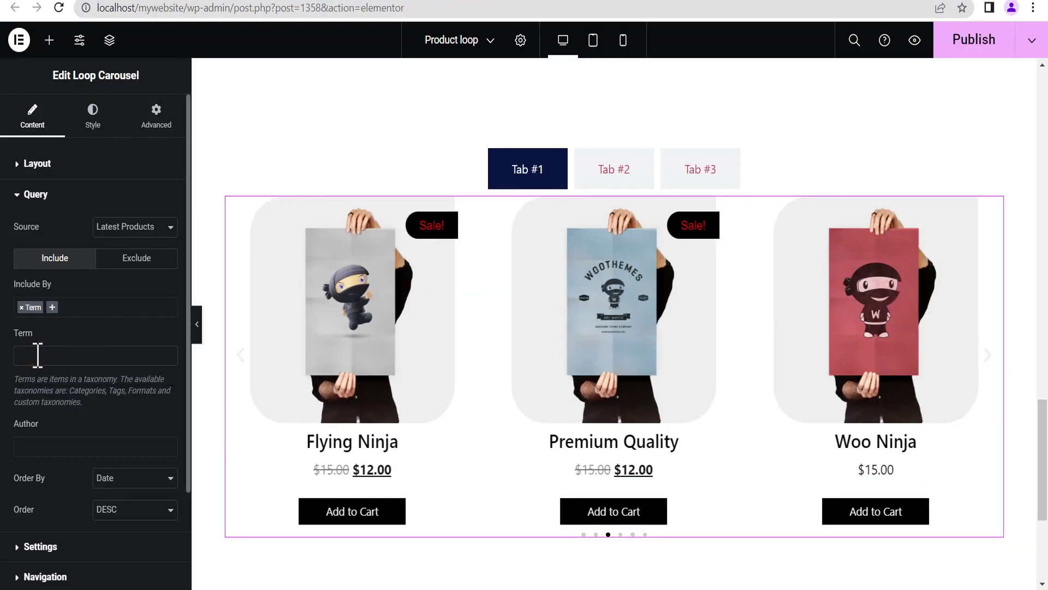
click(40, 356)
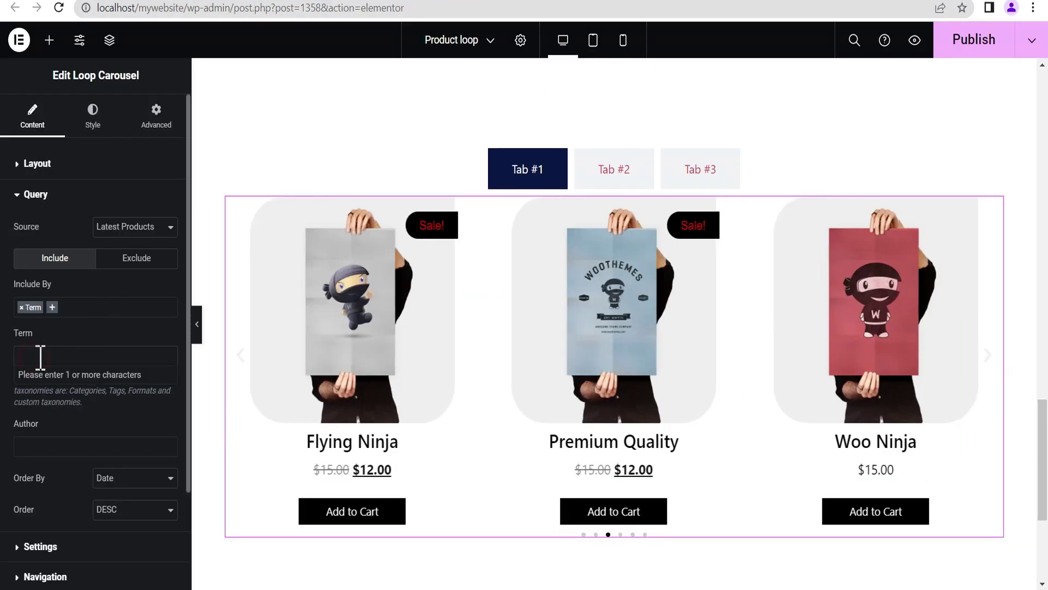
text(clothing)
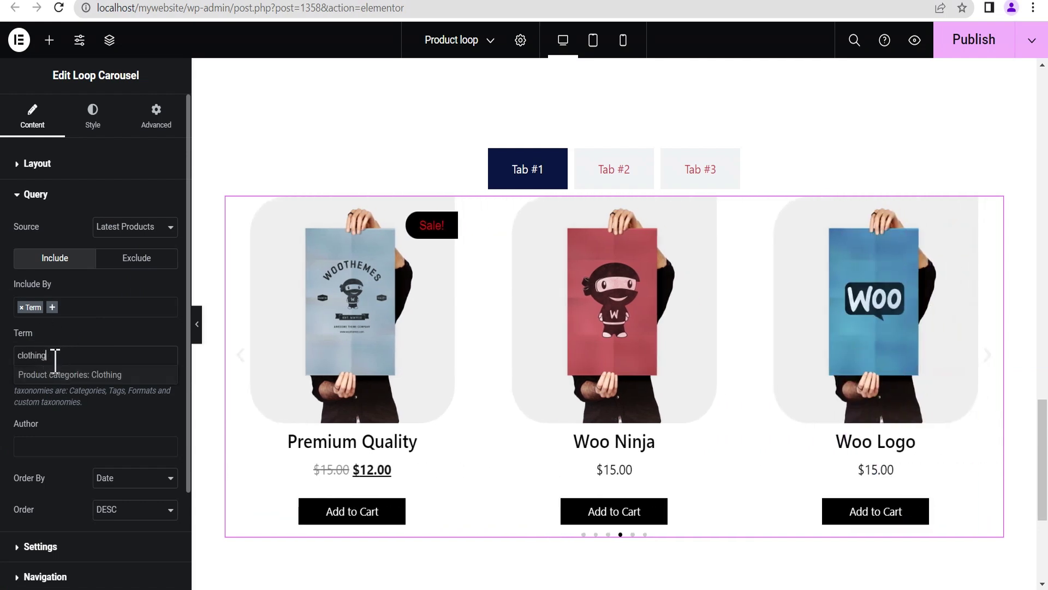
click(87, 374)
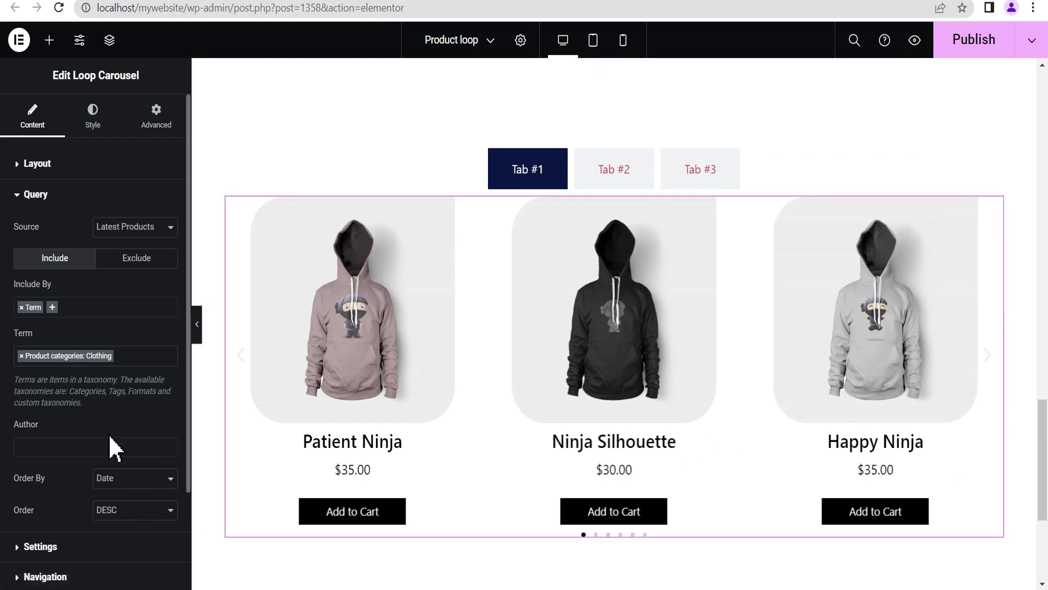
Set the Clothing carousel's Pagination to None, then switch to Tab #2.
click(93, 549)
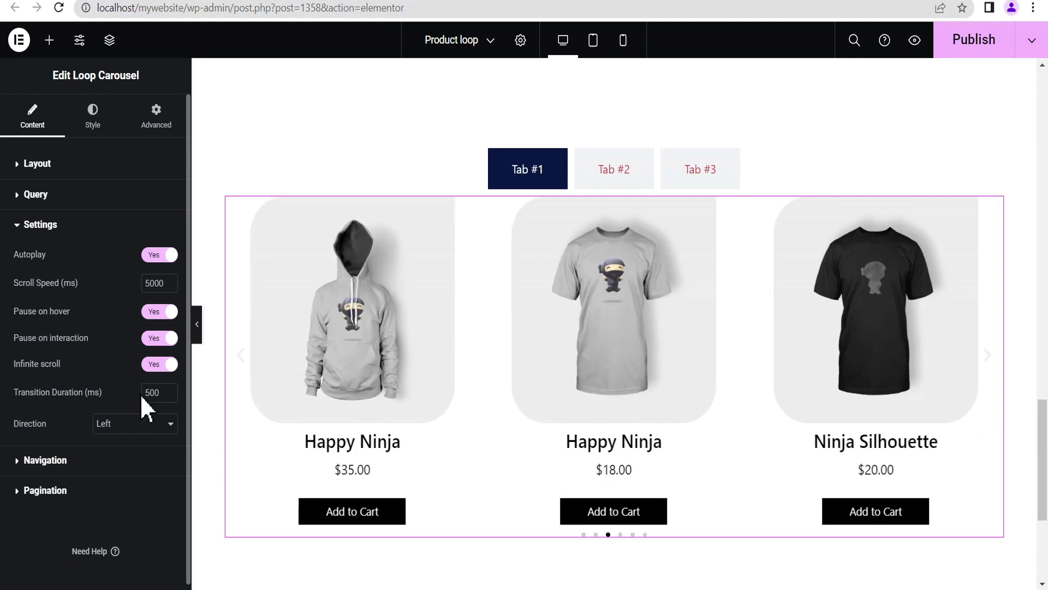
click(107, 459)
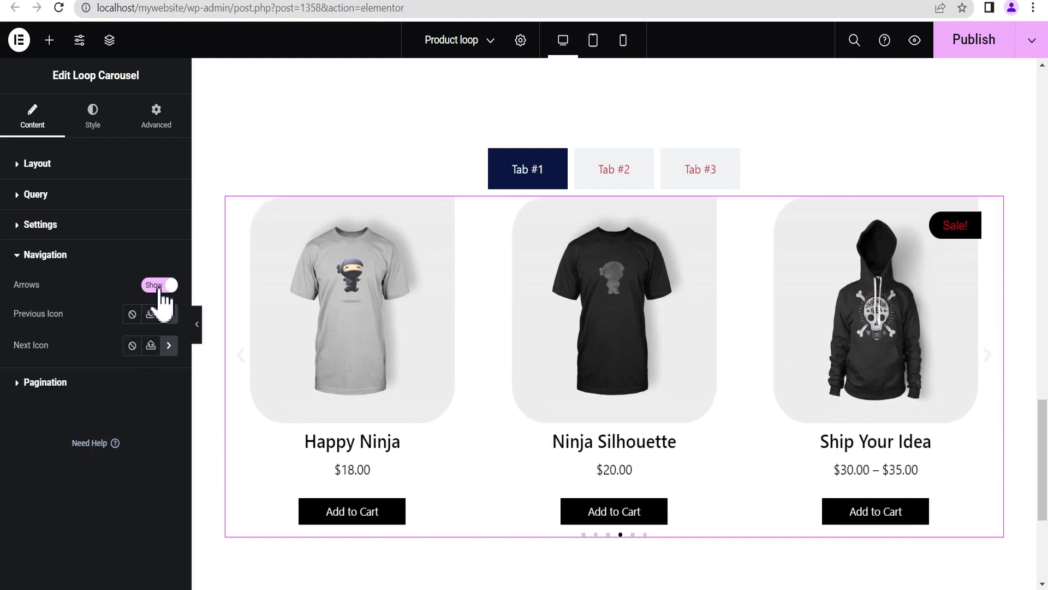
click(103, 383)
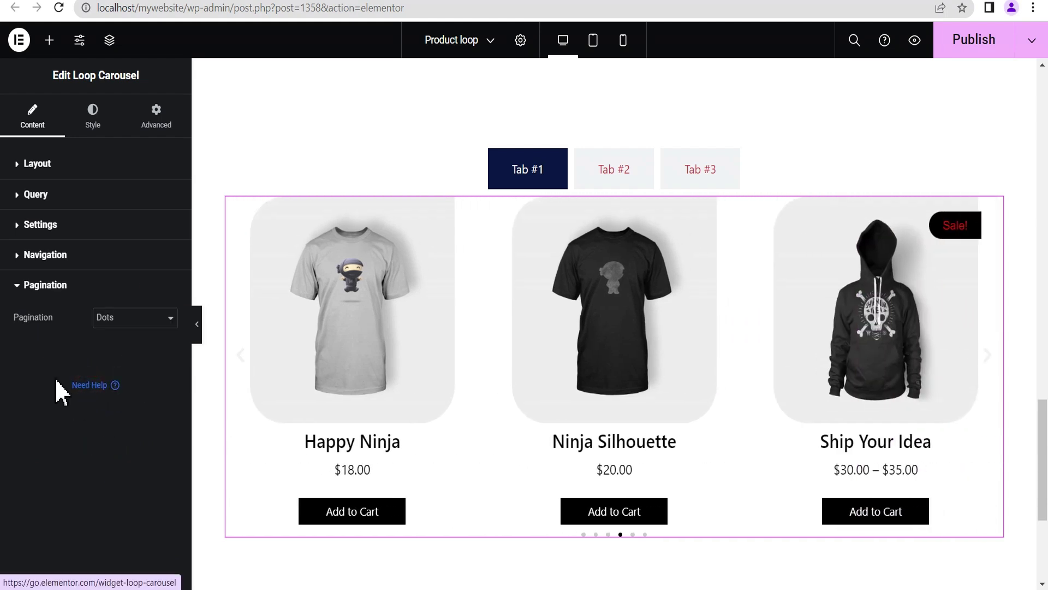
click(121, 318)
click(107, 334)
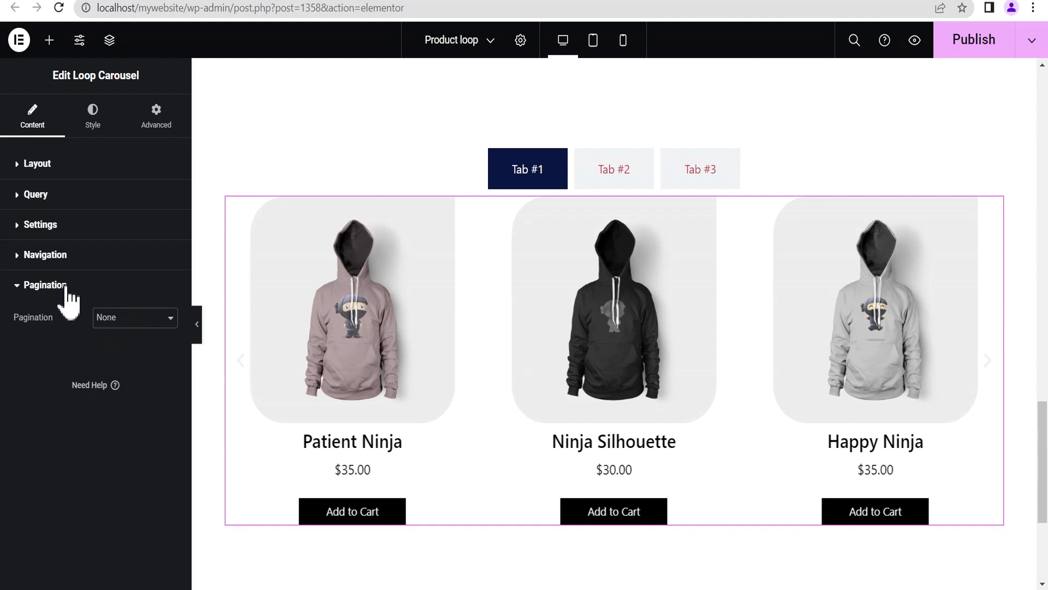
click(75, 255)
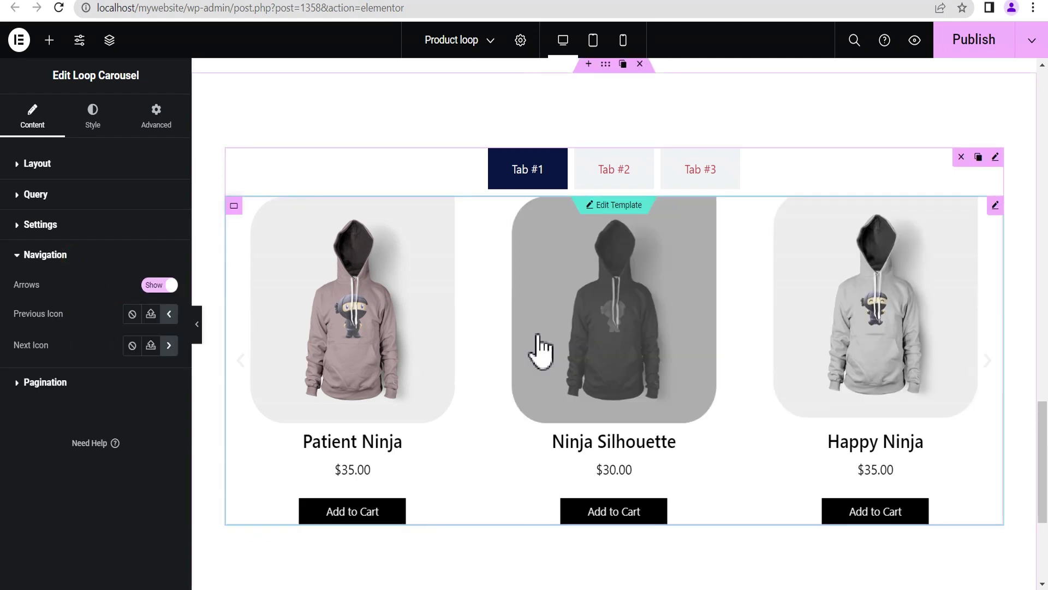
click(615, 172)
Add a container in Tab #2 and place a Loop Grid inside it.
click(617, 266)
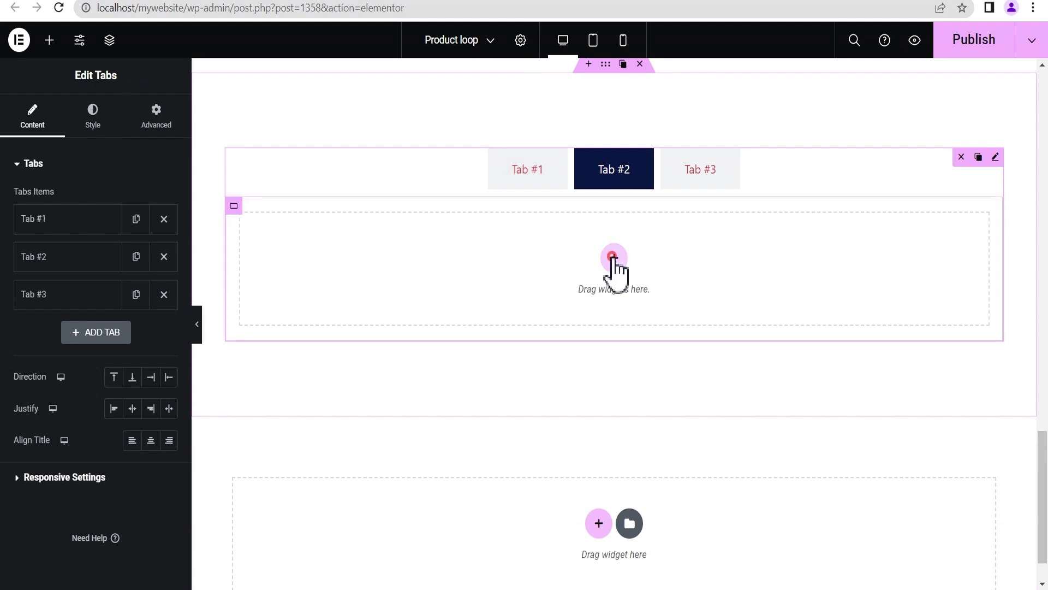
click(438, 280)
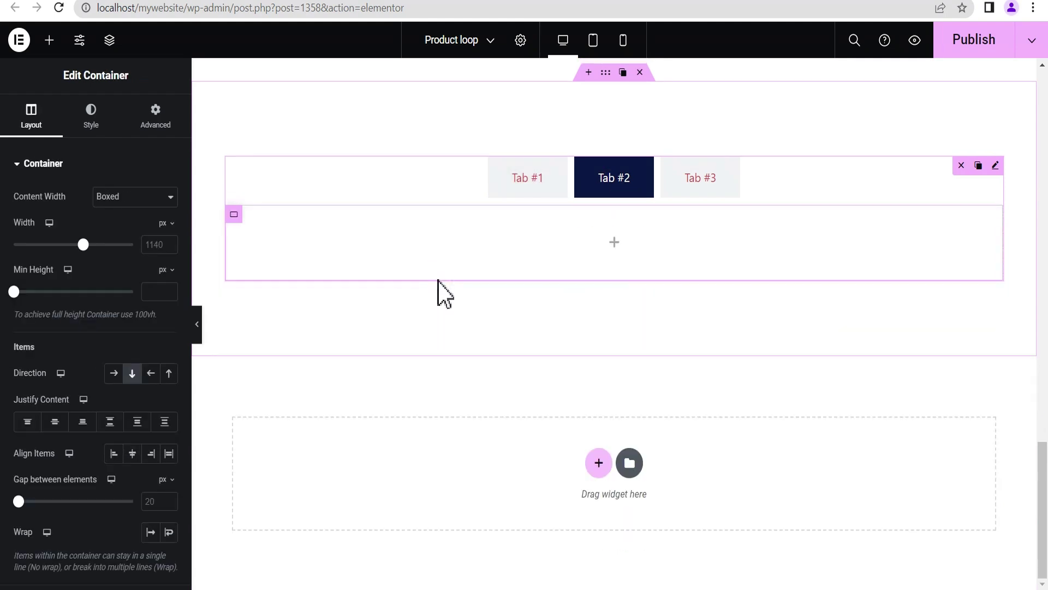
click(615, 245)
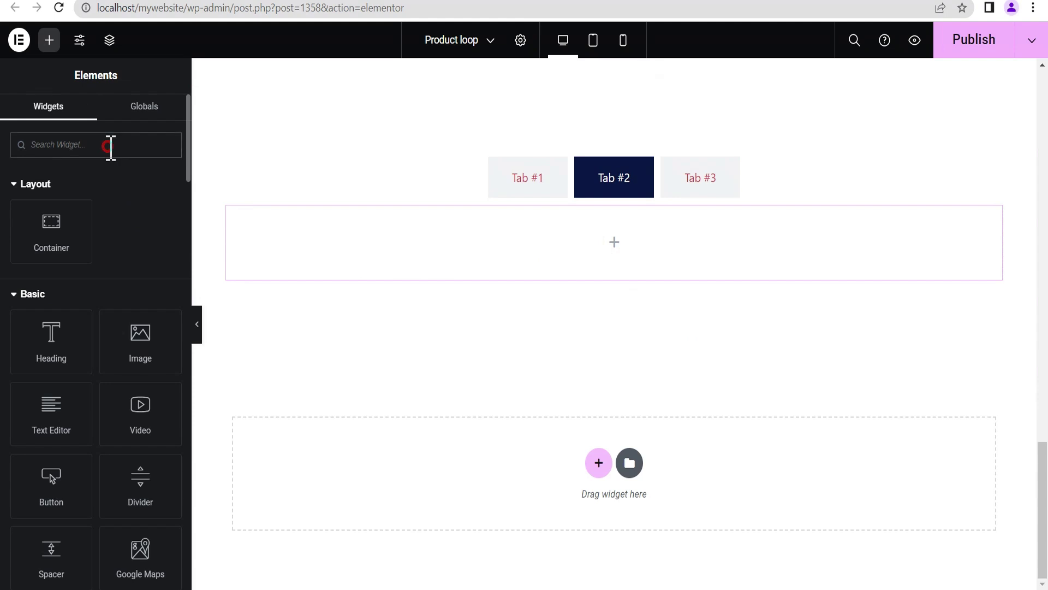
text(loop)
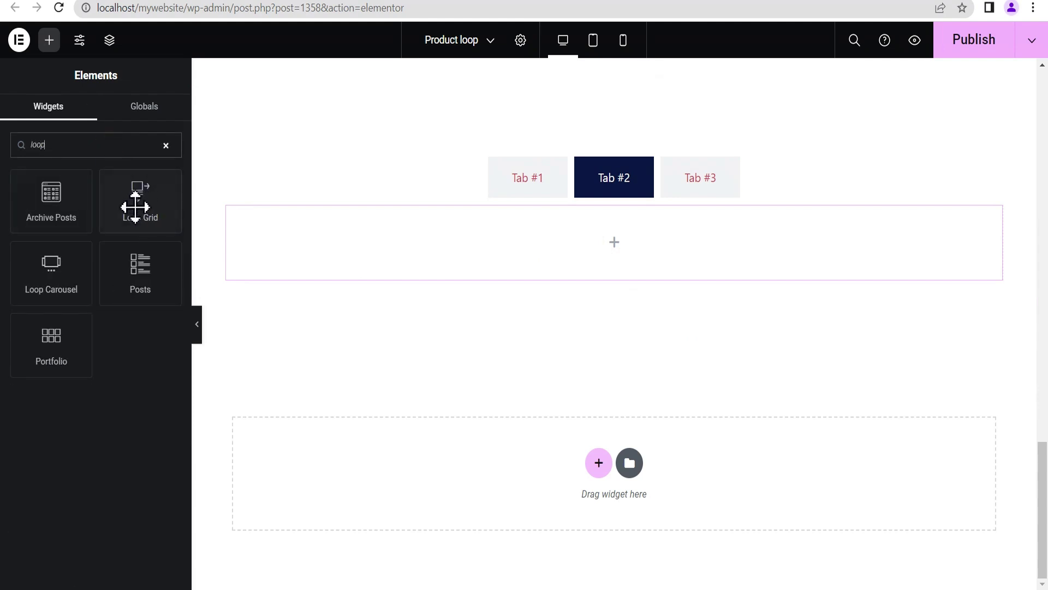
drag(135, 206, 636, 250)
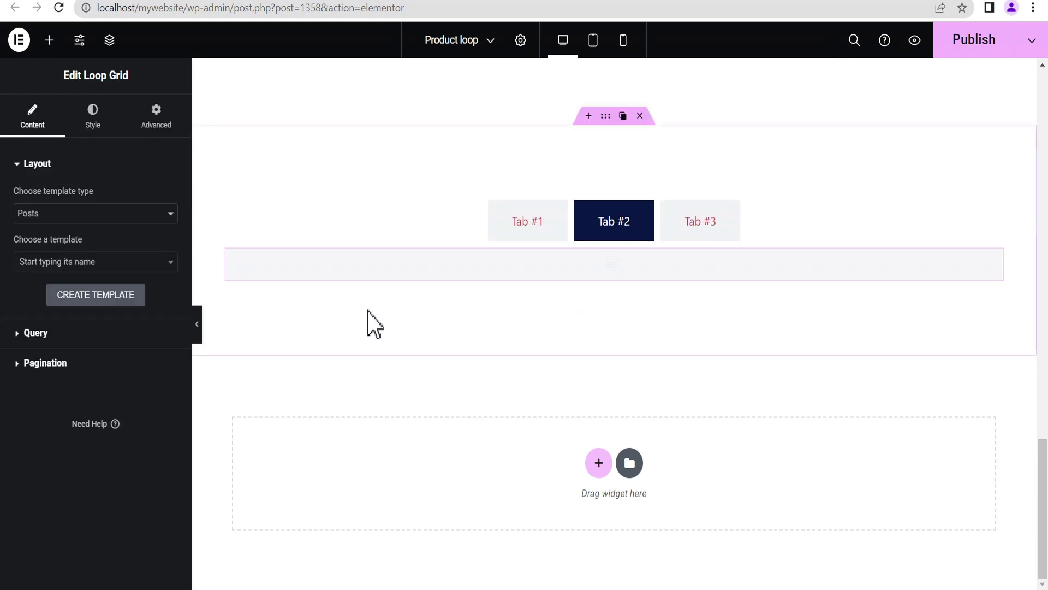
Set the Loop Grid's template type to Products with the 'my product loop' template.
click(47, 216)
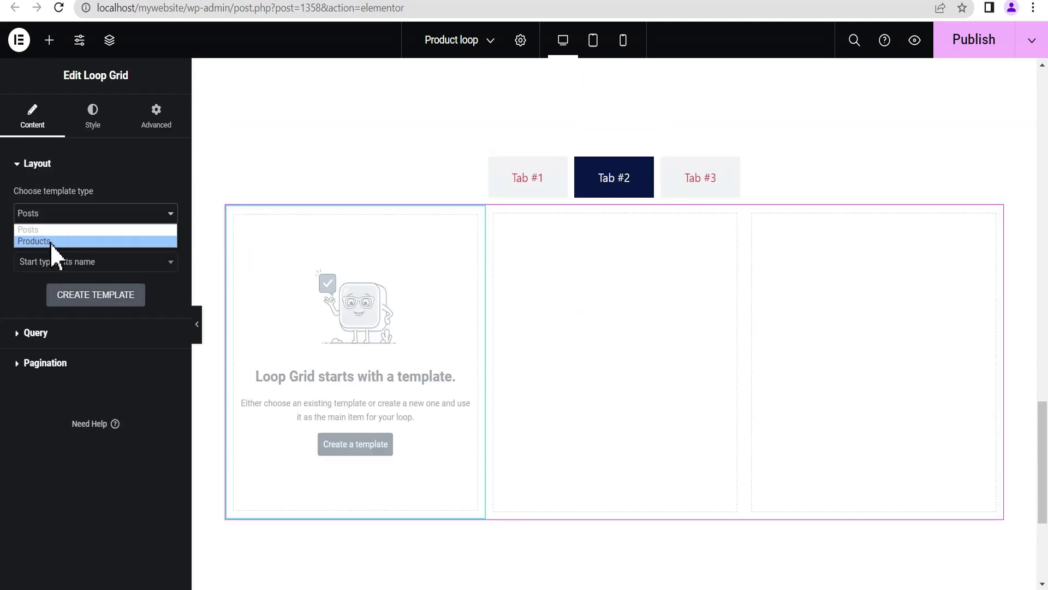
click(60, 242)
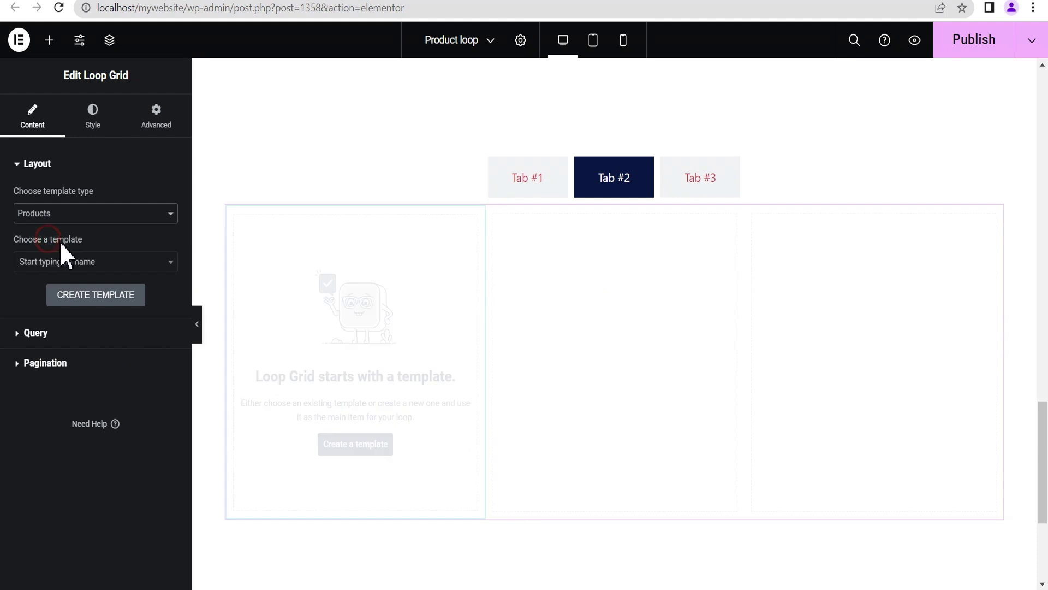
click(59, 263)
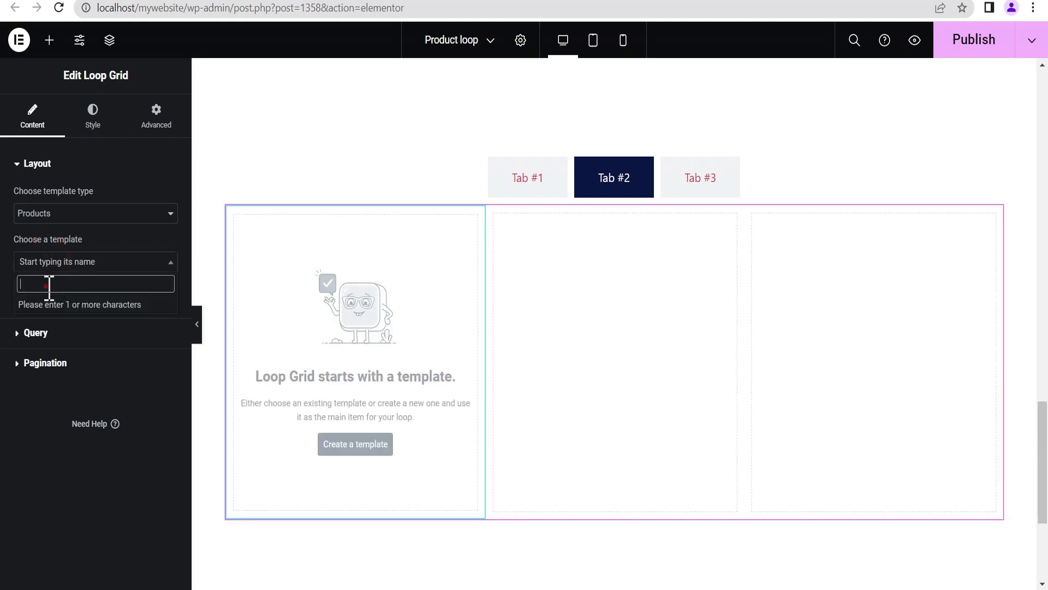
text(p)
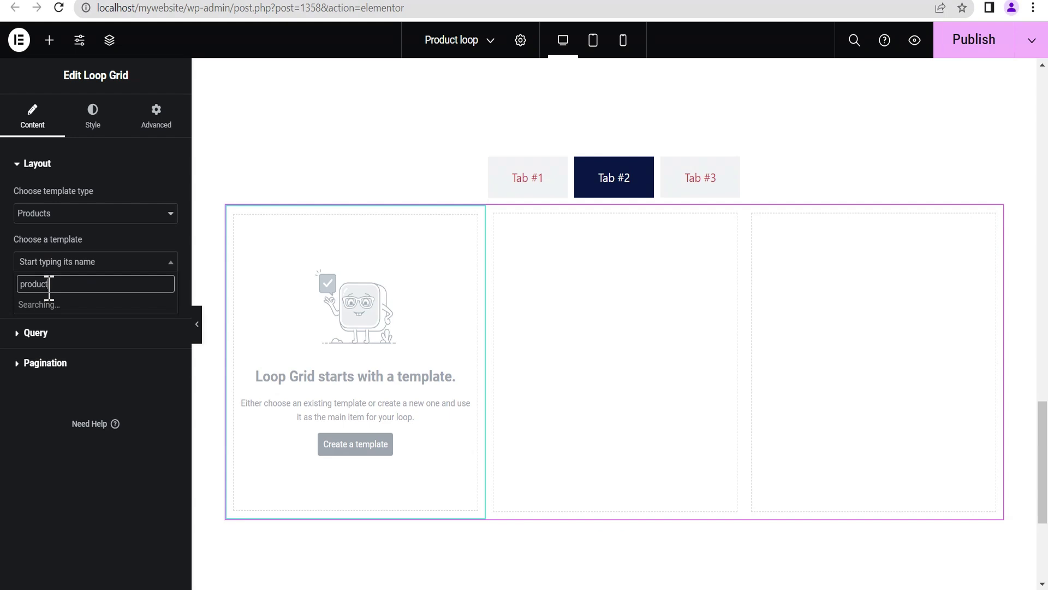
text(roduct)
click(81, 305)
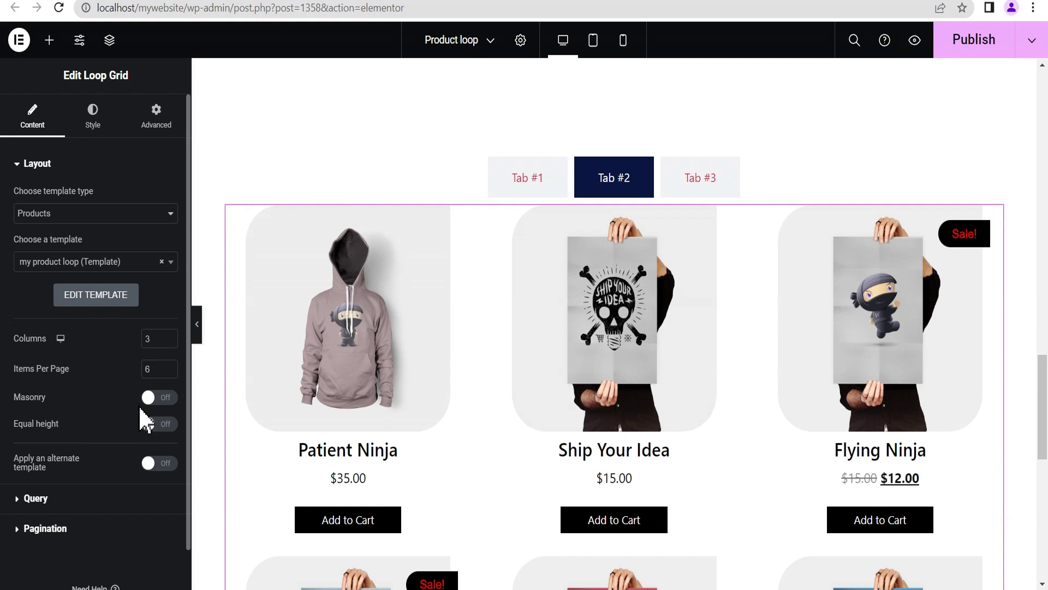
Filter the Tab #2 Loop Grid query by term to 'Product categories: Music'.
click(60, 500)
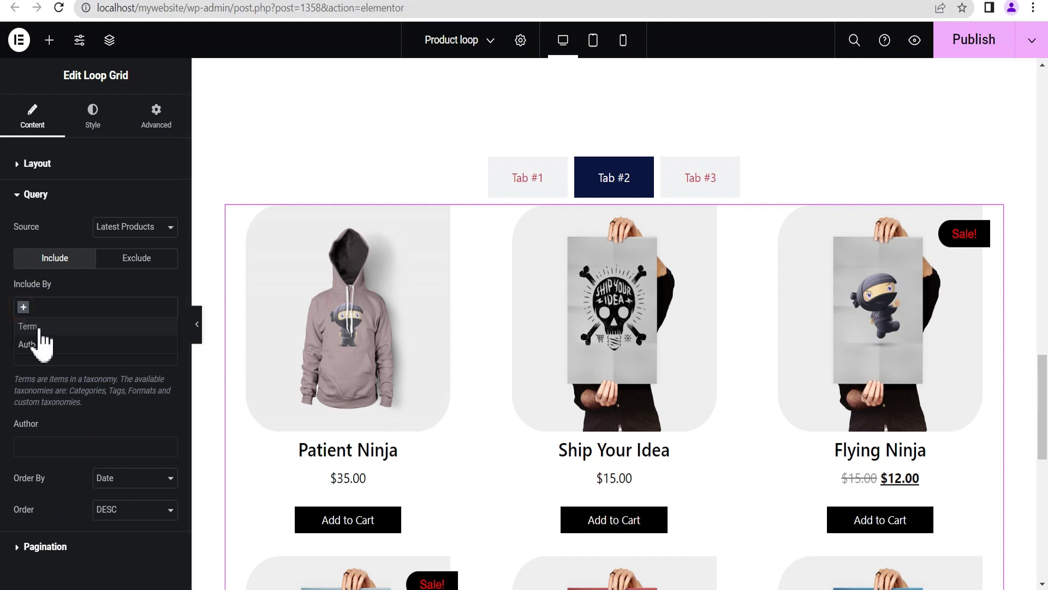
click(28, 326)
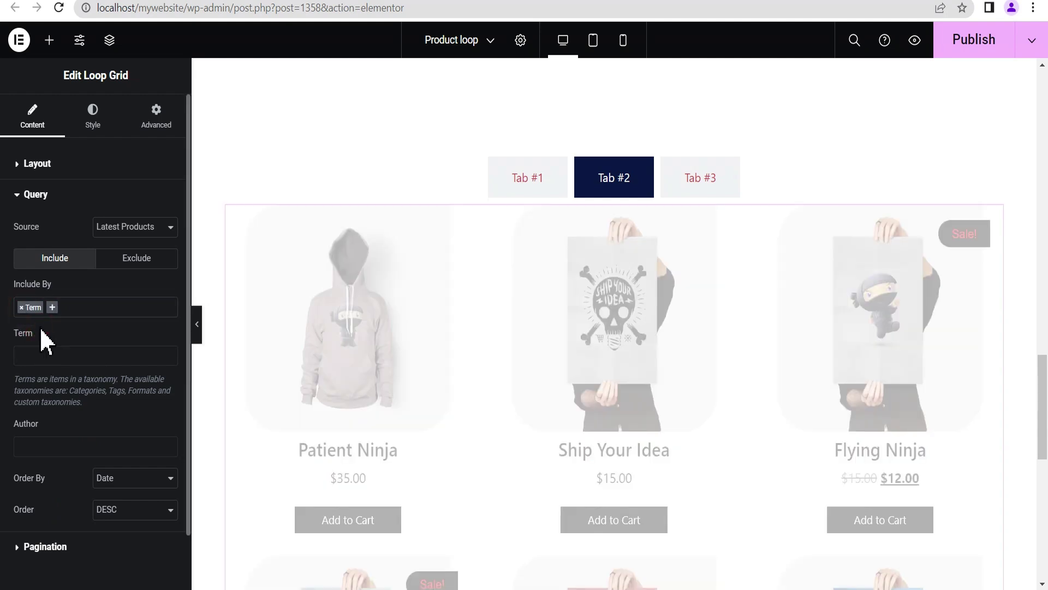
click(30, 355)
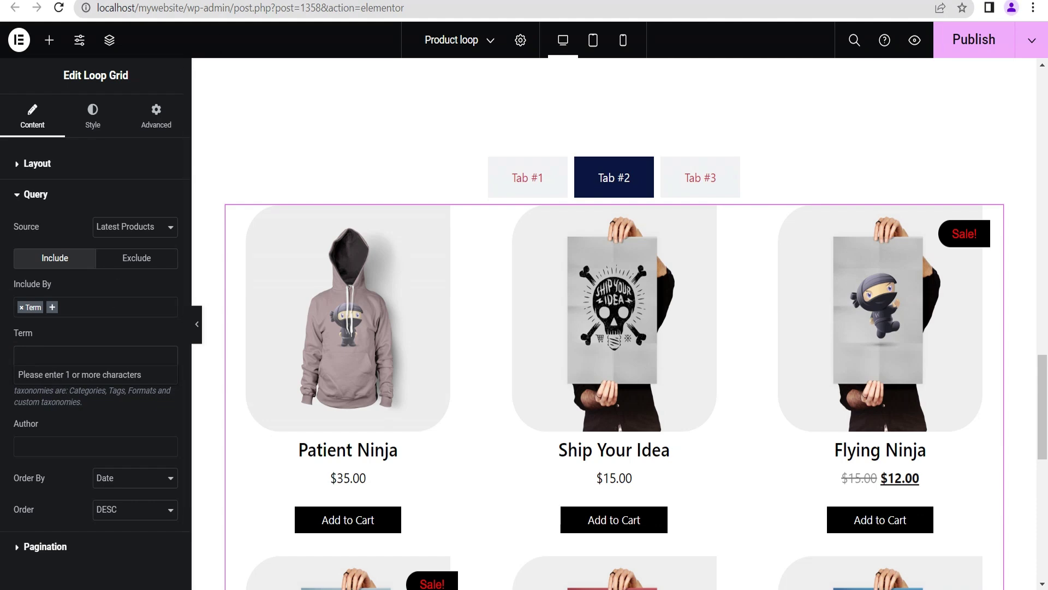
key(ctrl+Tab)
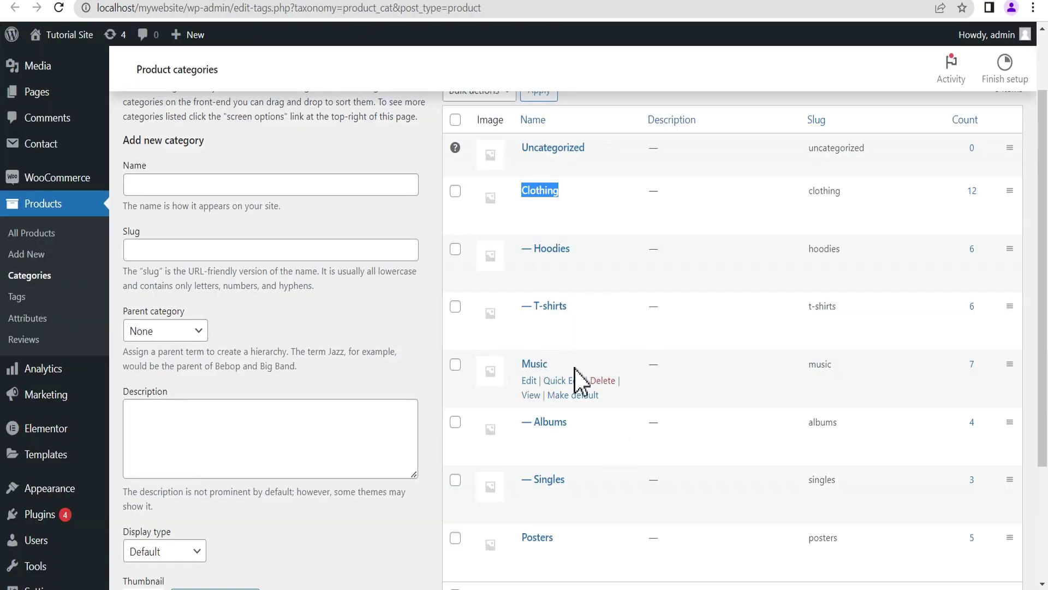
key(ctrl+Tab)
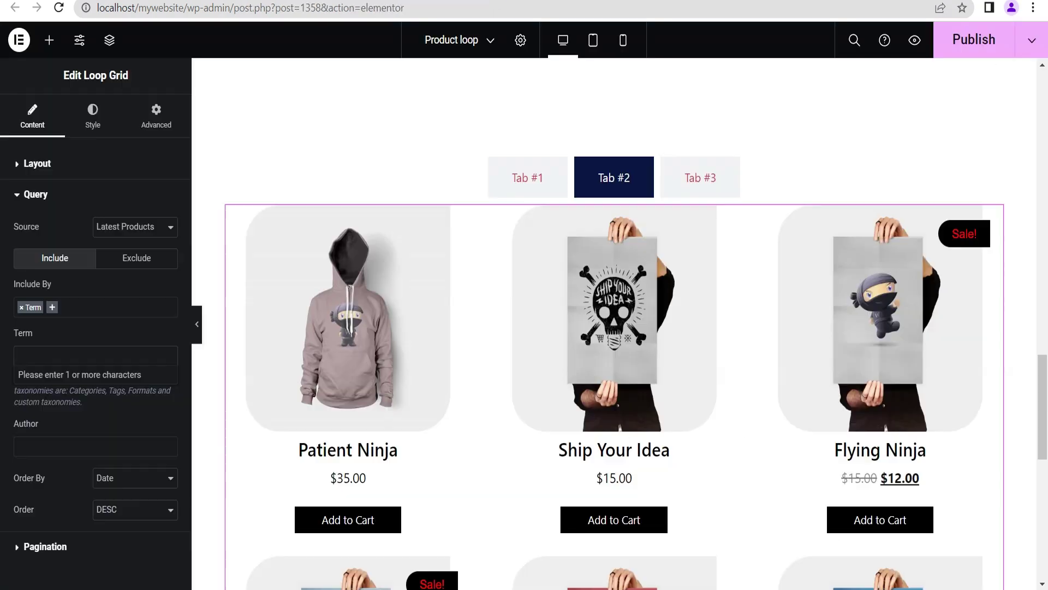
click(38, 360)
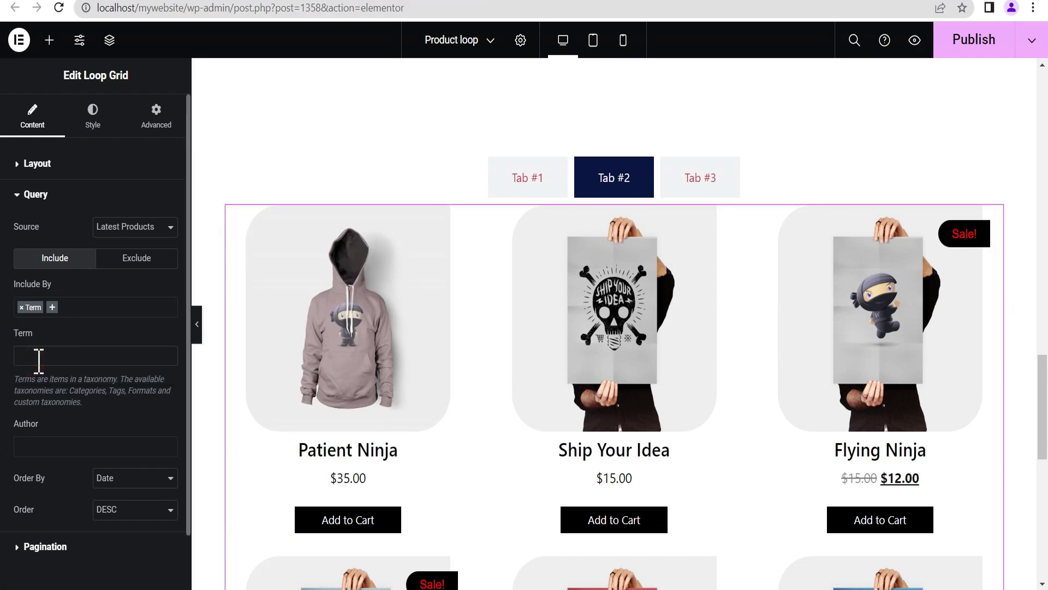
click(38, 360)
text(music)
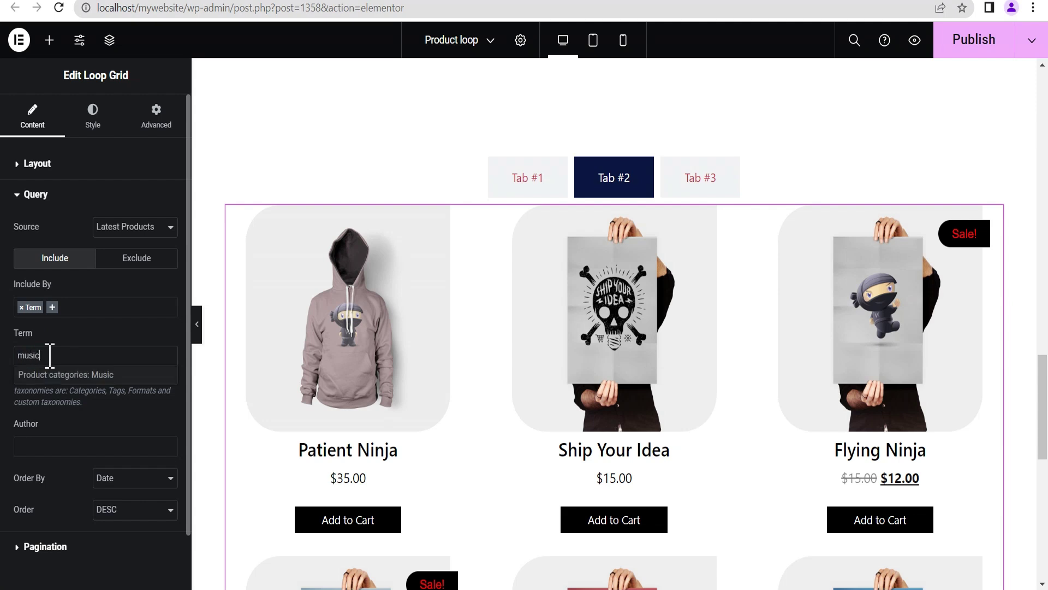
click(88, 377)
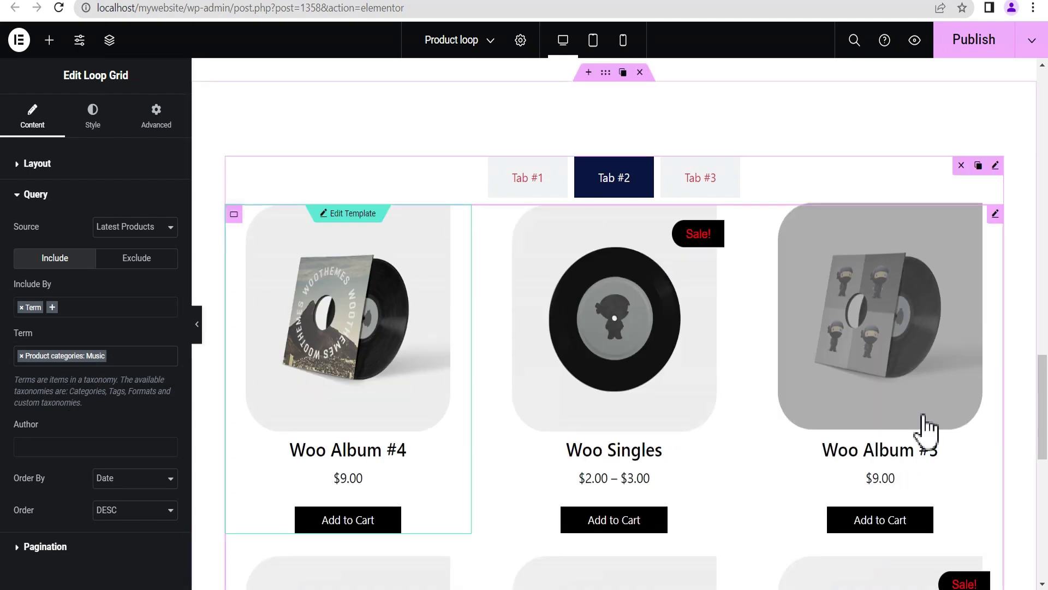
drag(1044, 412, 1045, 375)
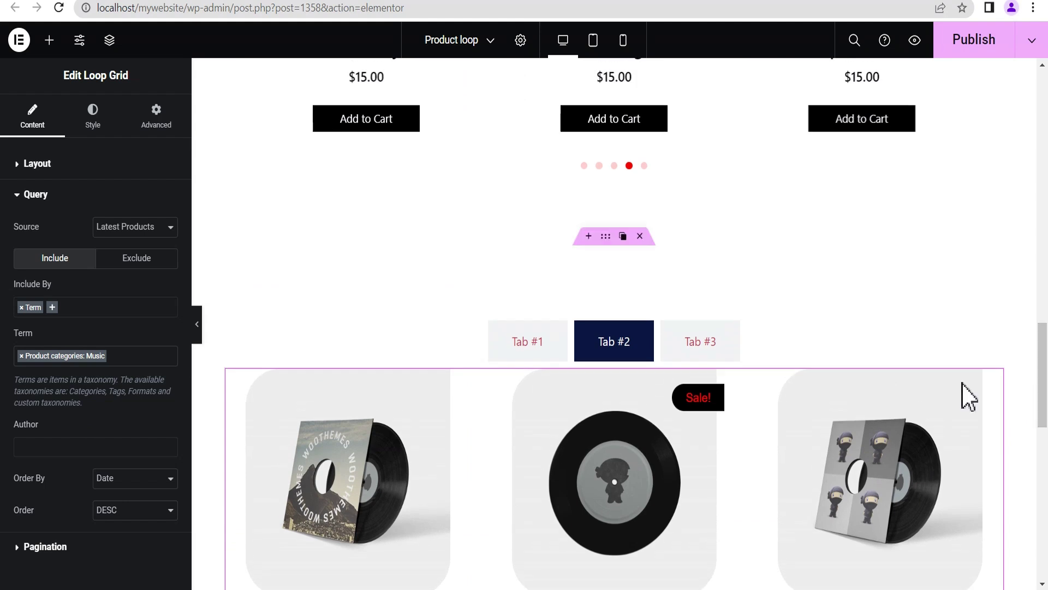
Add a one-column container to Tab #3 and place a Loop Carousel widget in it.
click(709, 352)
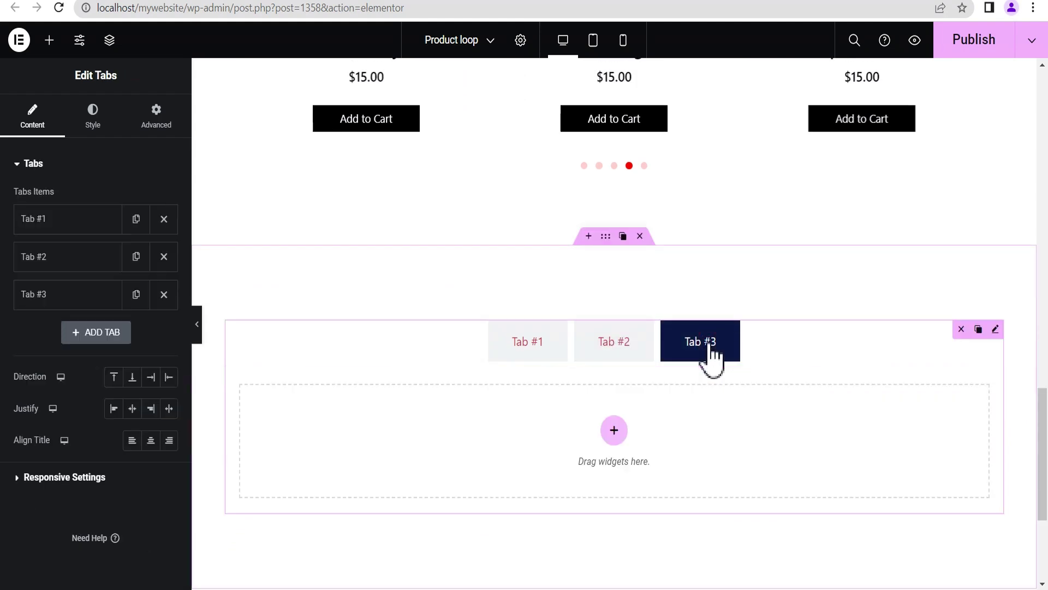
click(615, 431)
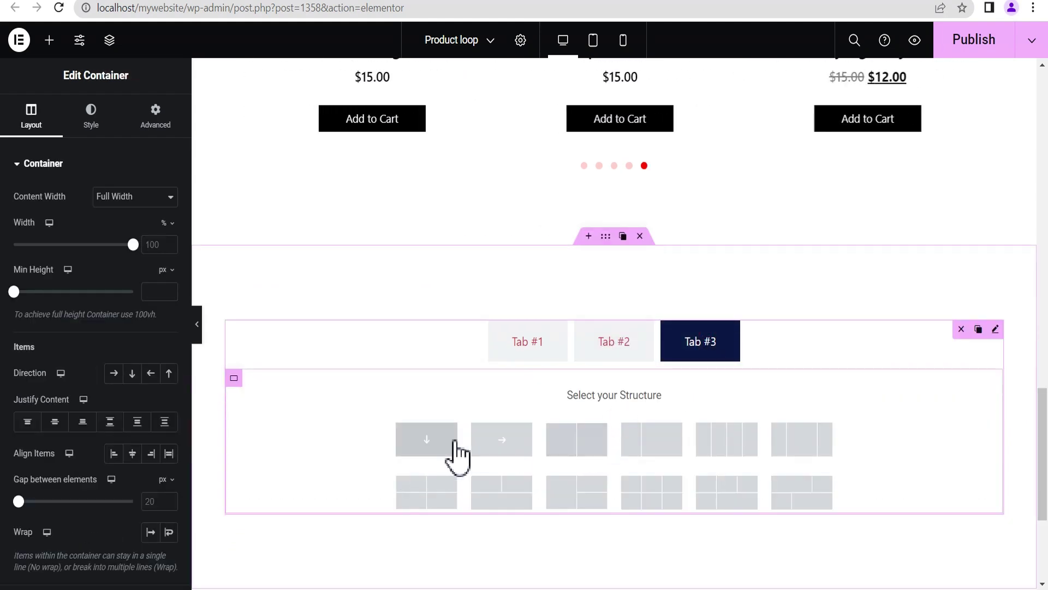
click(439, 439)
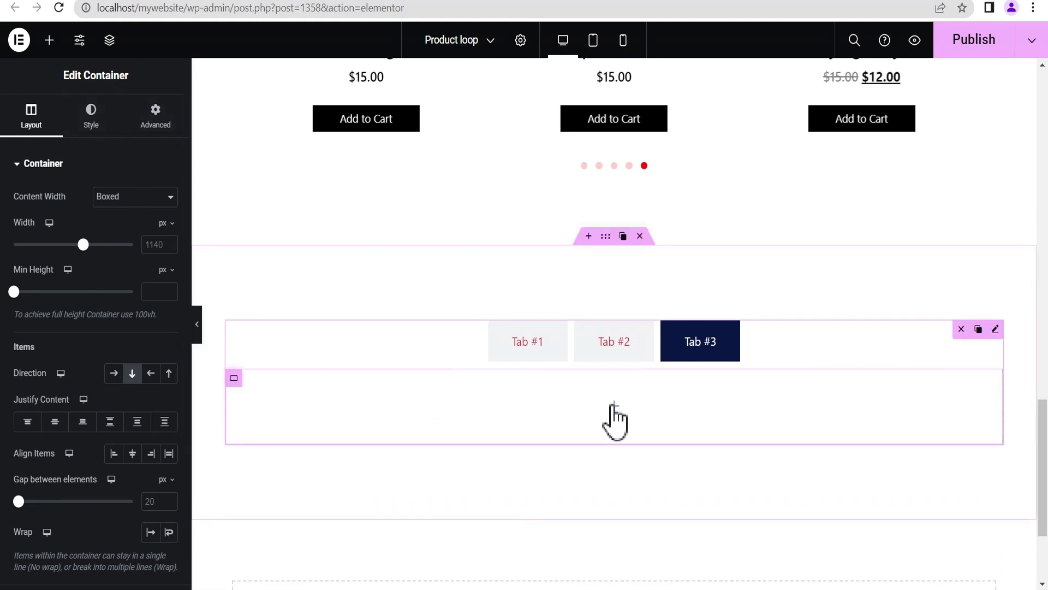
click(613, 405)
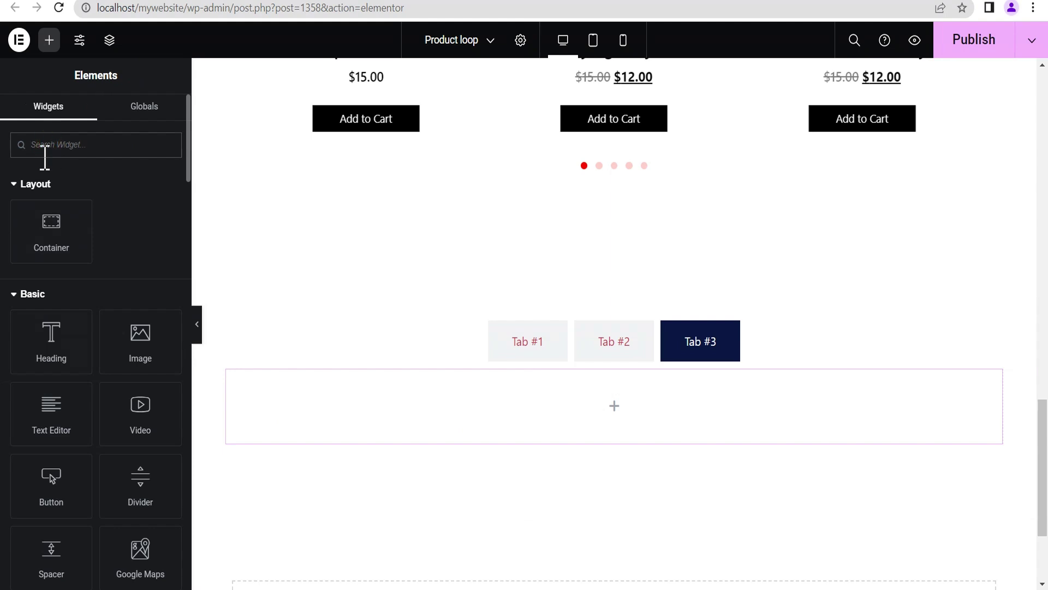
text(loop)
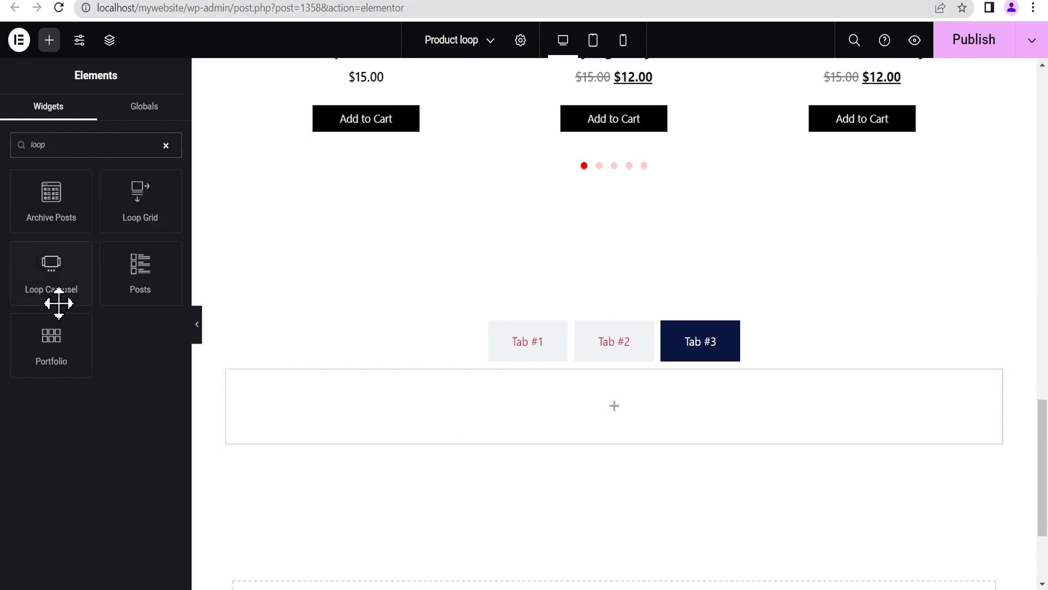
drag(51, 279, 628, 436)
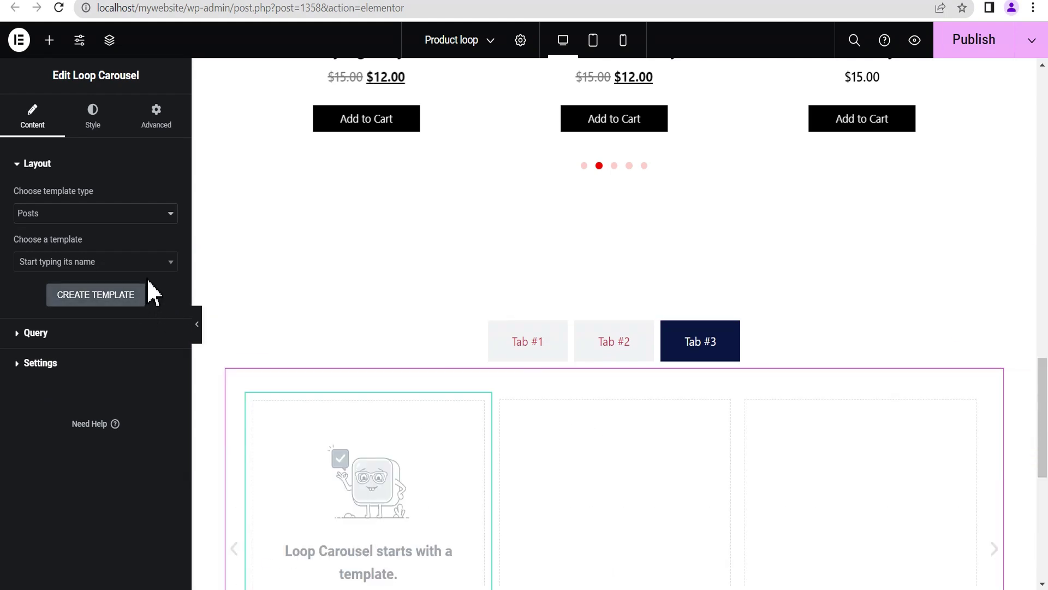
Set the carousel's template type to Products and use the 'my product loop' template.
click(74, 216)
click(64, 242)
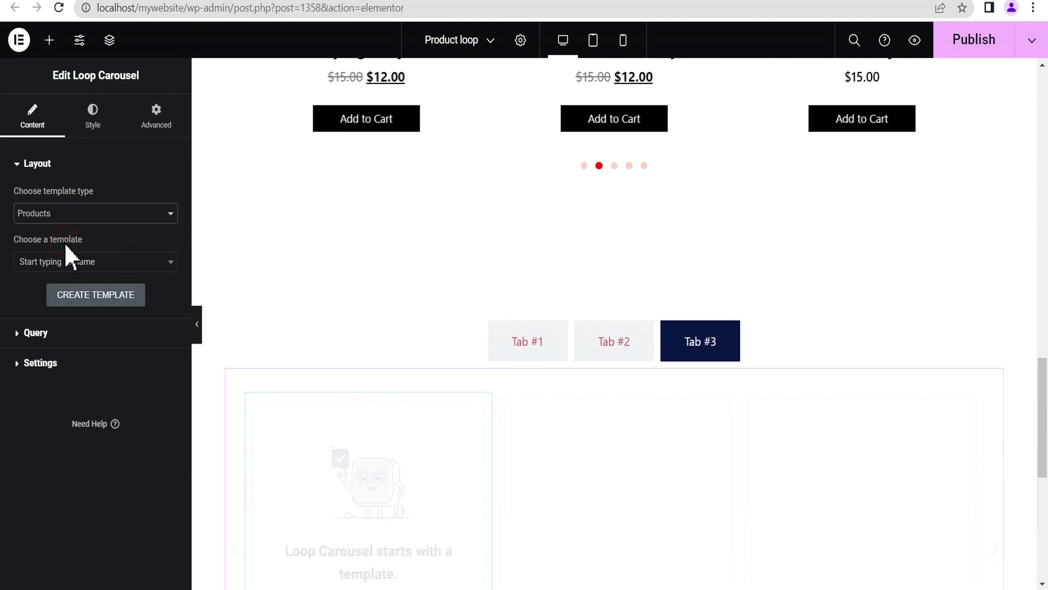
click(63, 265)
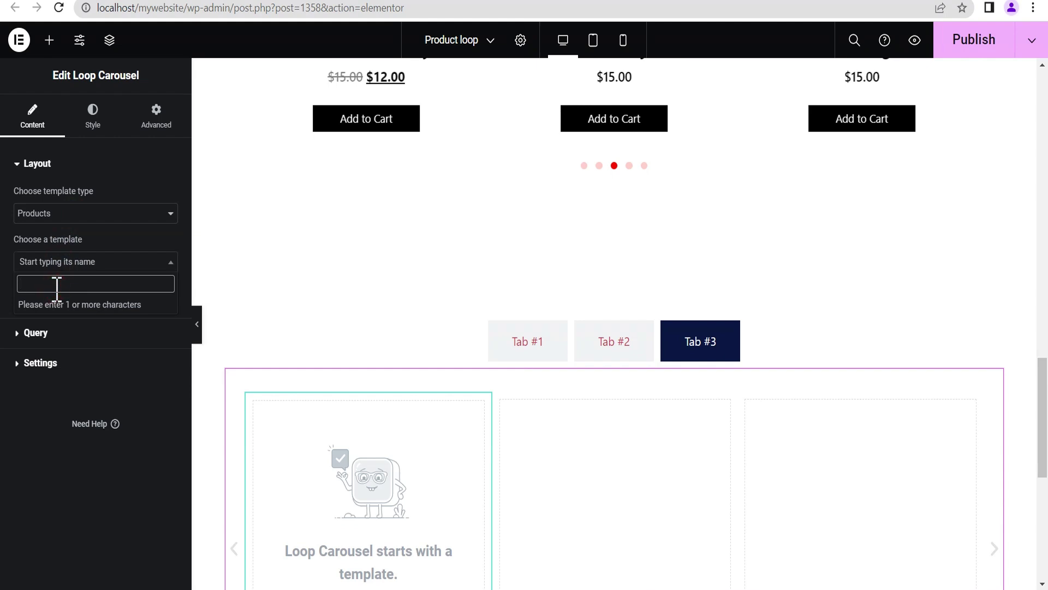
text(product)
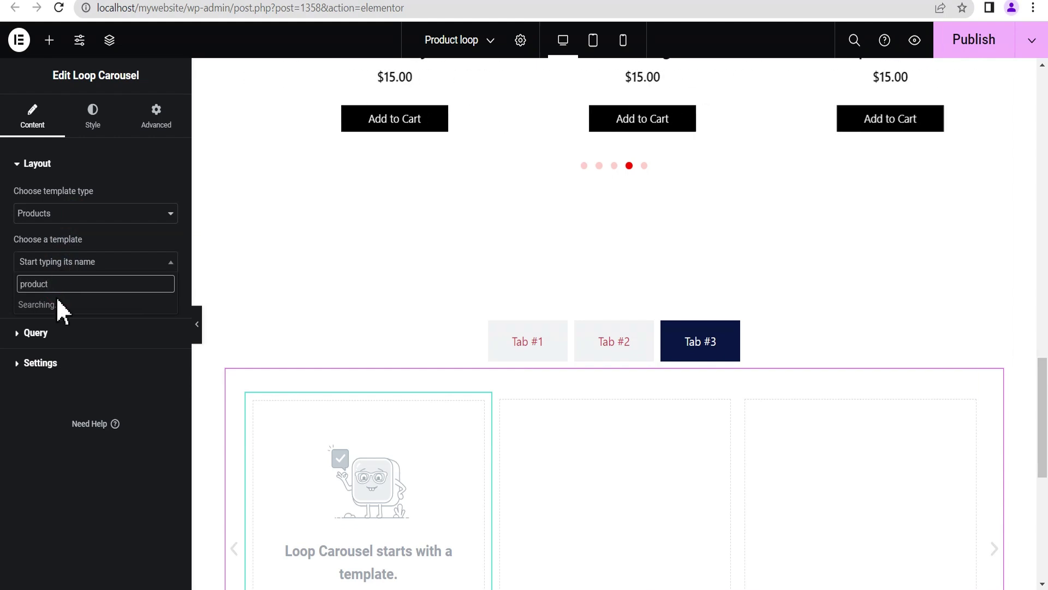
click(63, 305)
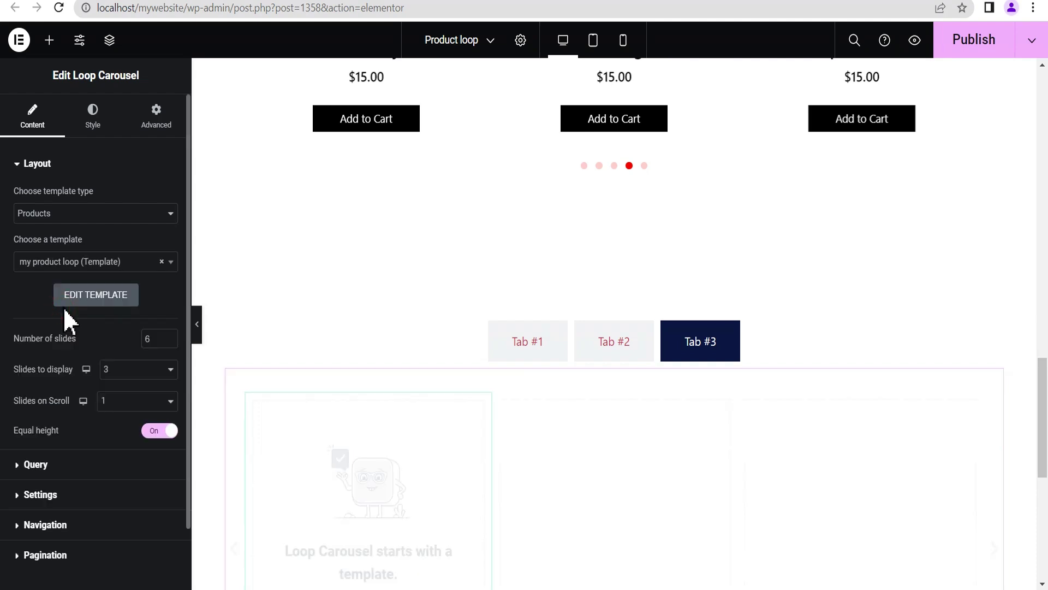
Set the carousel's Include By to Term and filter it to 'Product categories: Posters'.
click(44, 466)
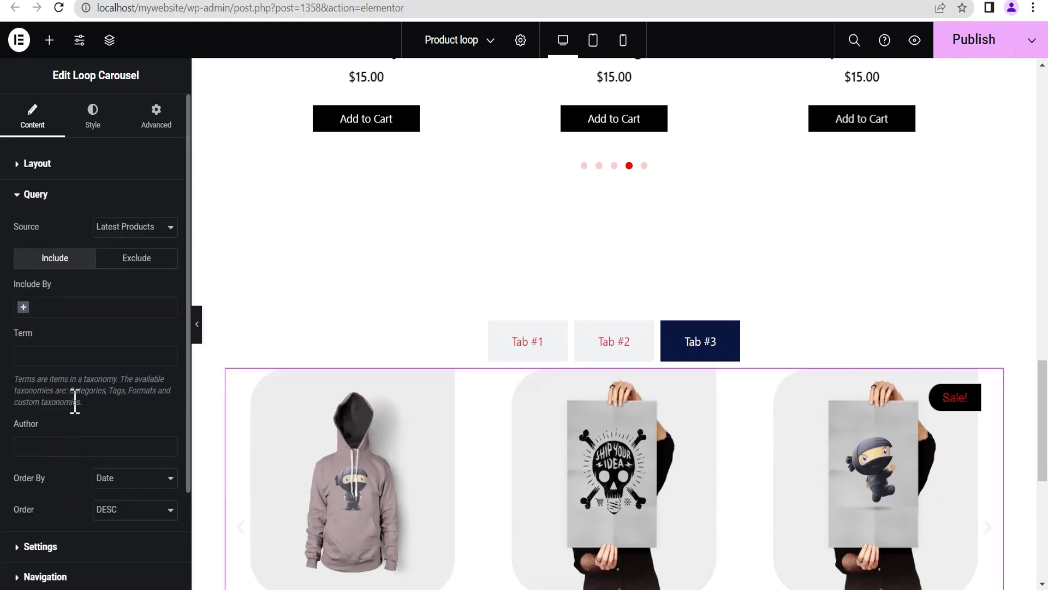
click(40, 304)
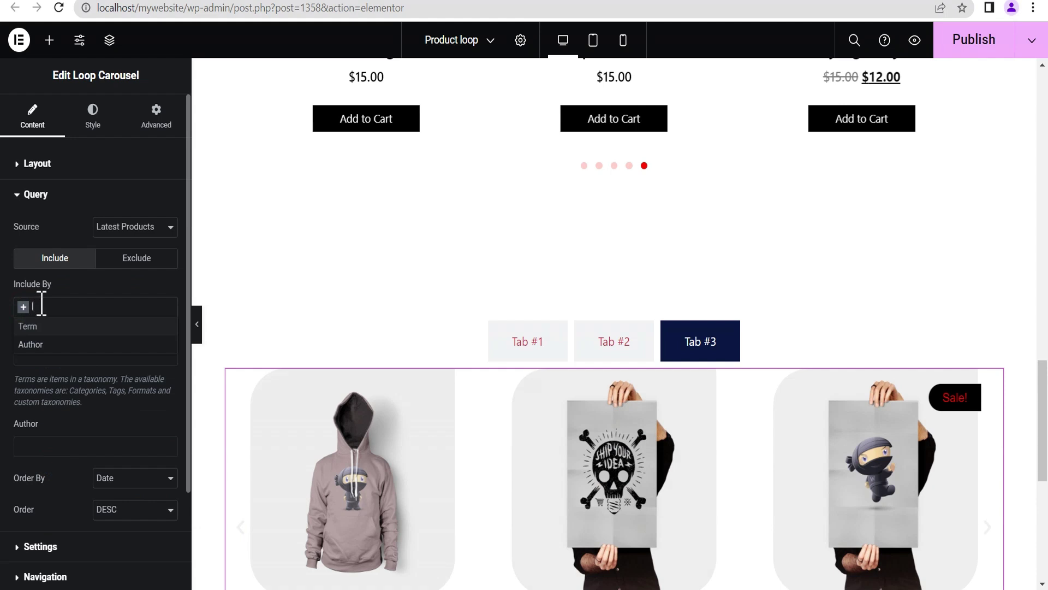
click(27, 326)
click(25, 354)
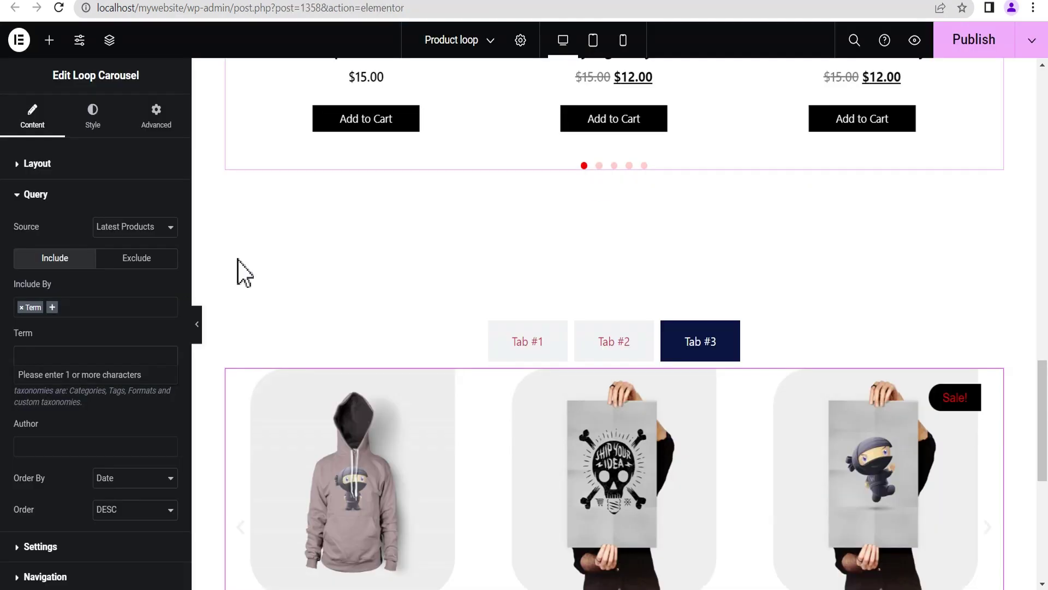
click(43, 358)
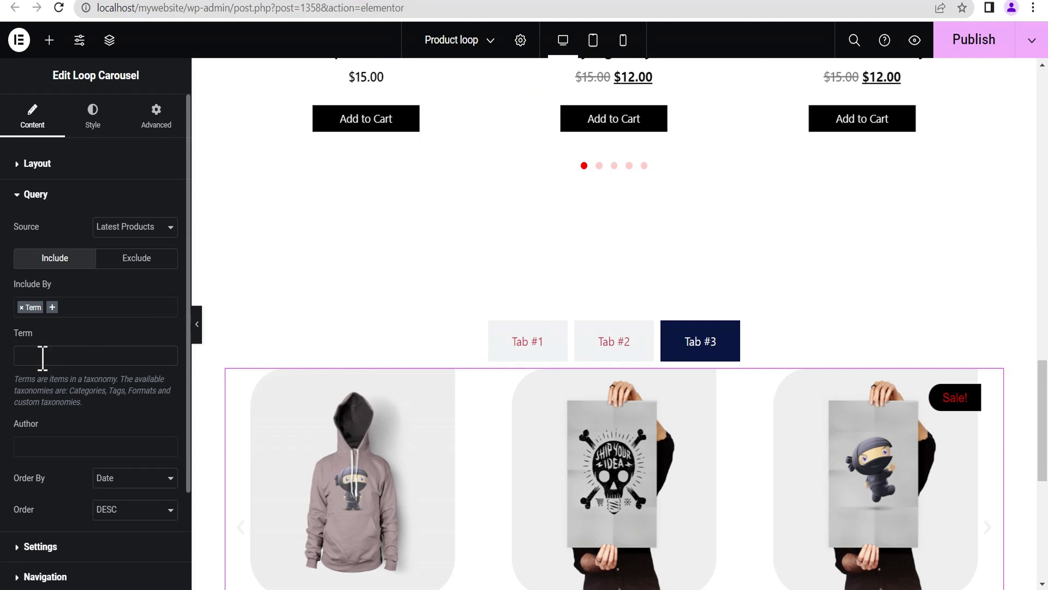
click(41, 354)
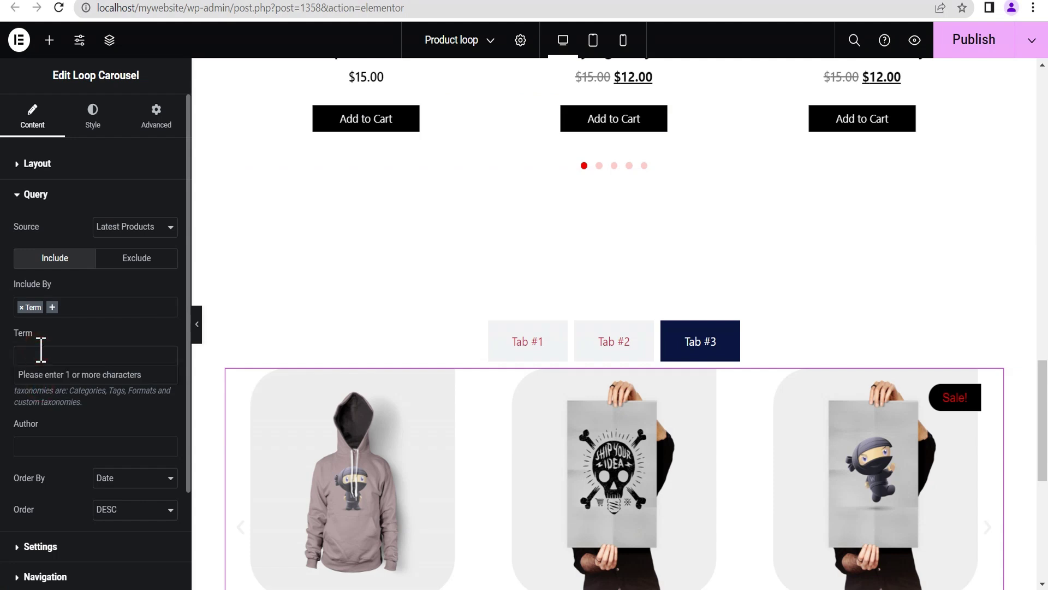
text(posters)
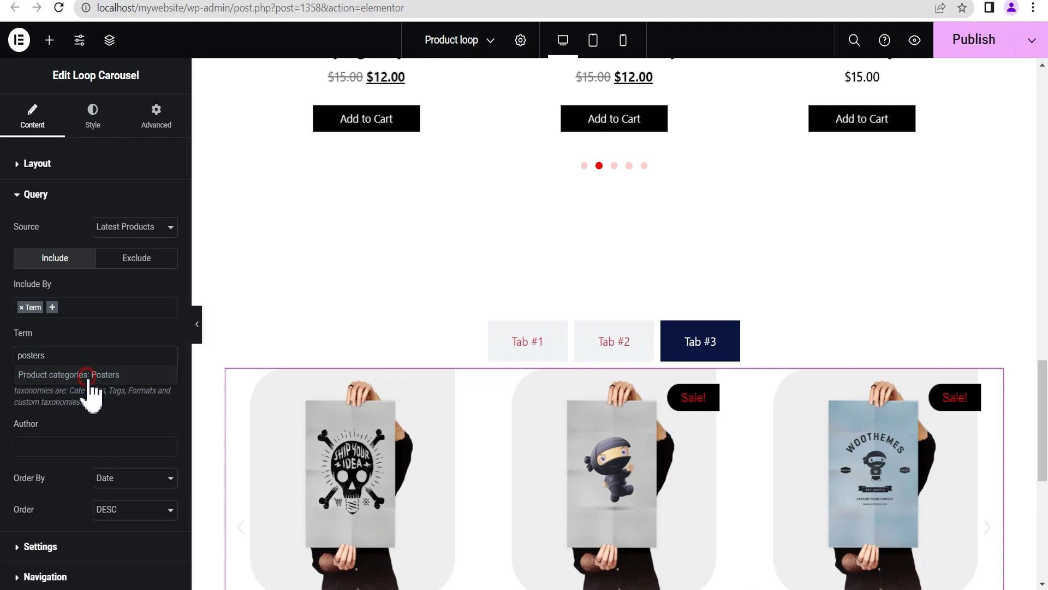
click(87, 376)
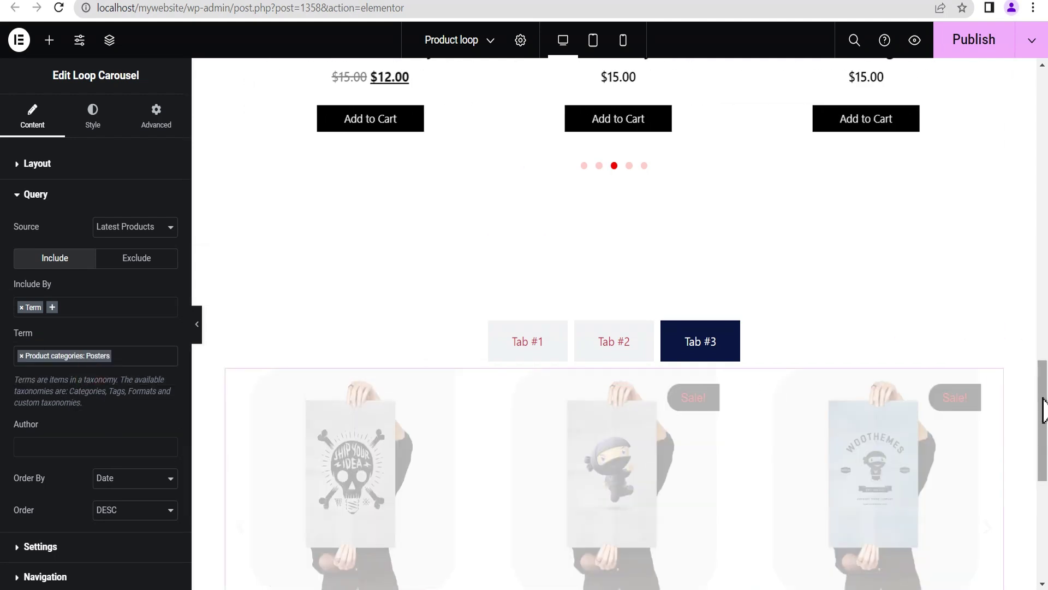
drag(1043, 410, 1045, 471)
Change the Posters carousel's pagination from Dots to None, then show Tab #2 in the canvas.
click(60, 577)
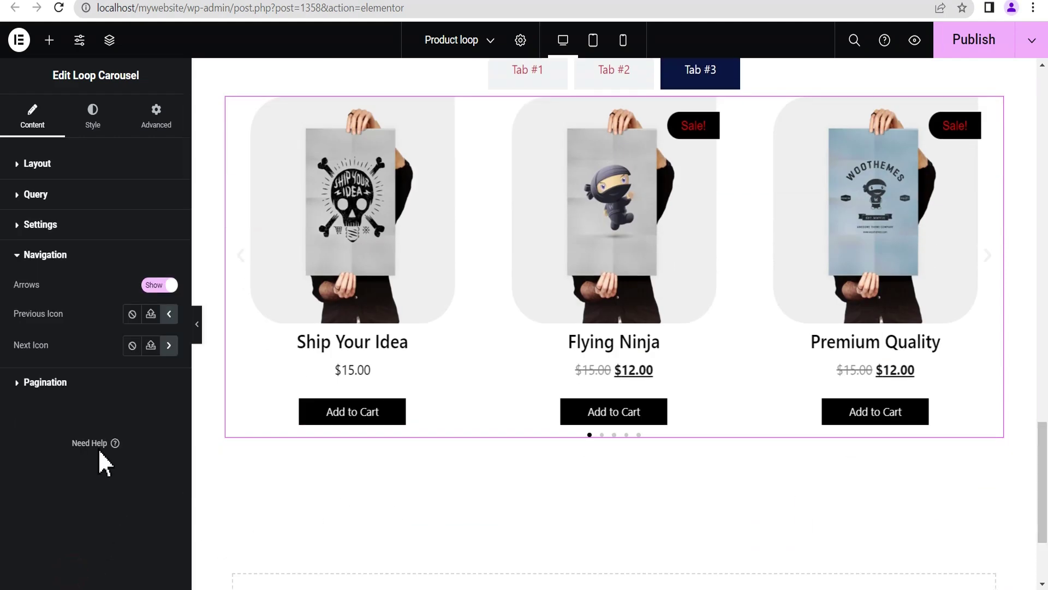
click(63, 383)
click(131, 317)
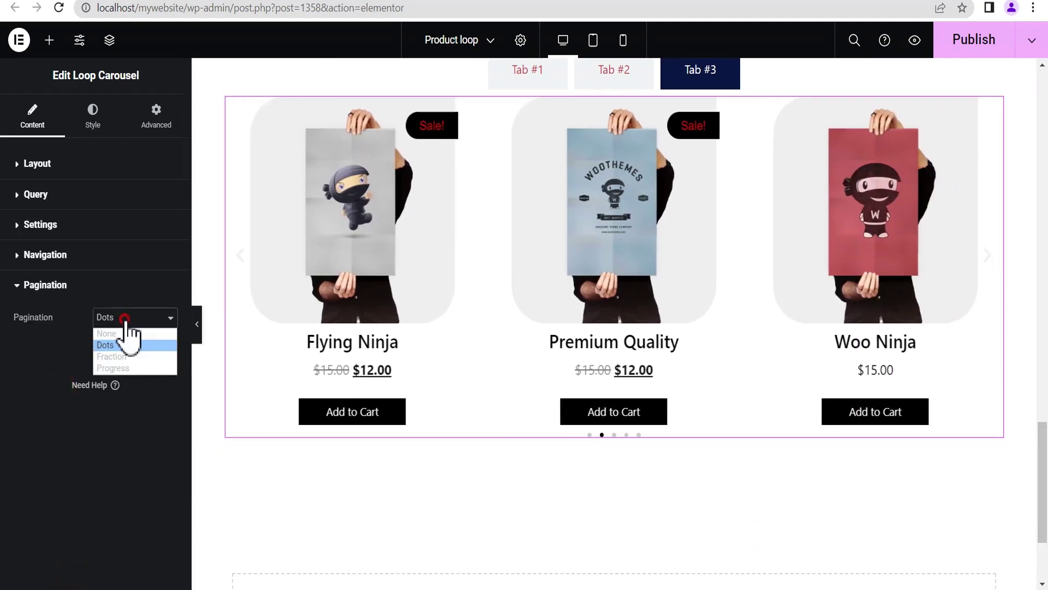
click(124, 334)
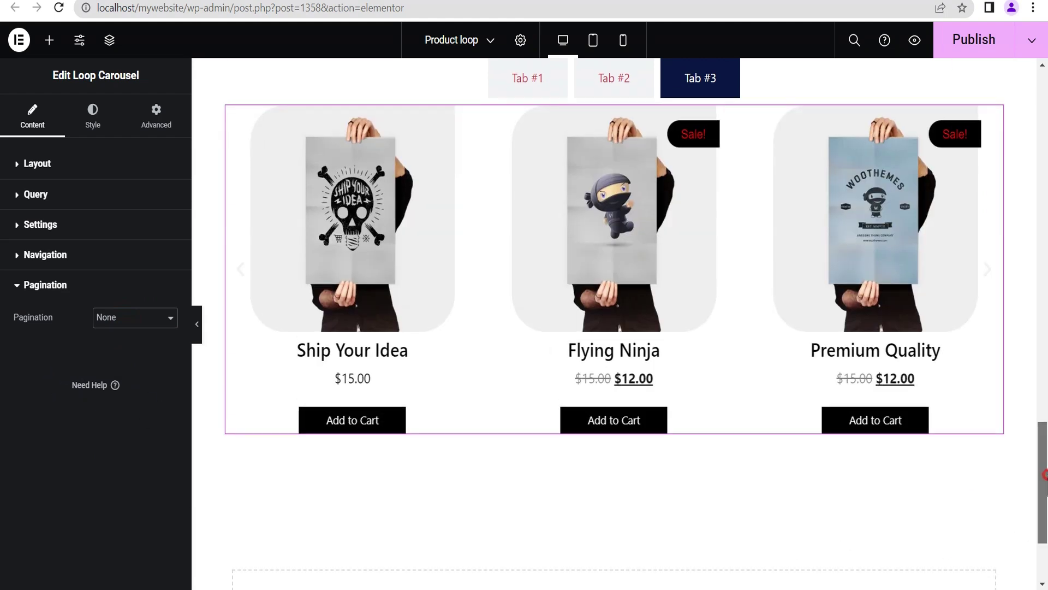
drag(1043, 511, 1042, 486)
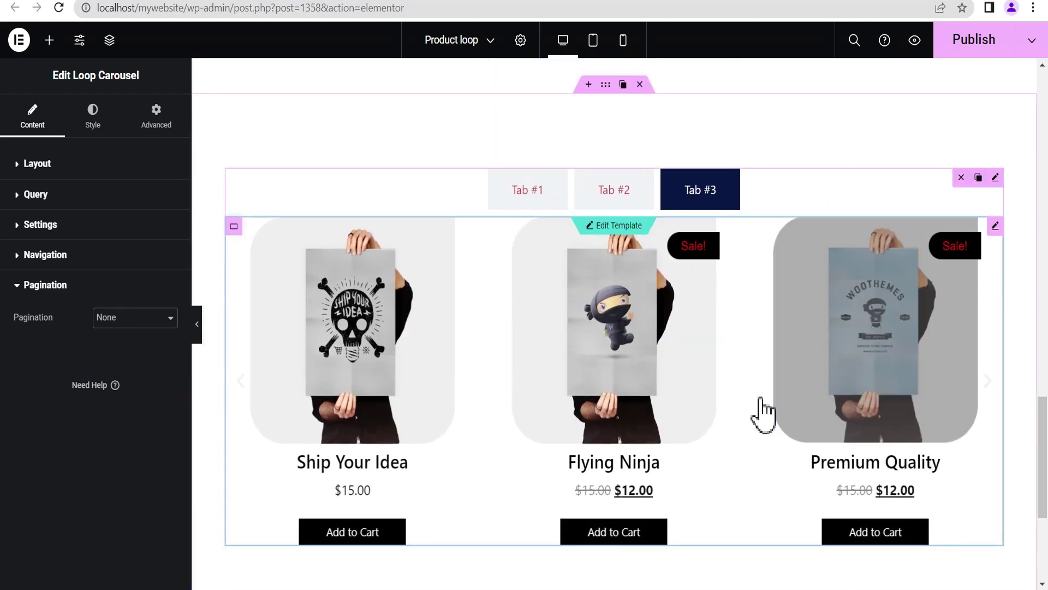
click(615, 202)
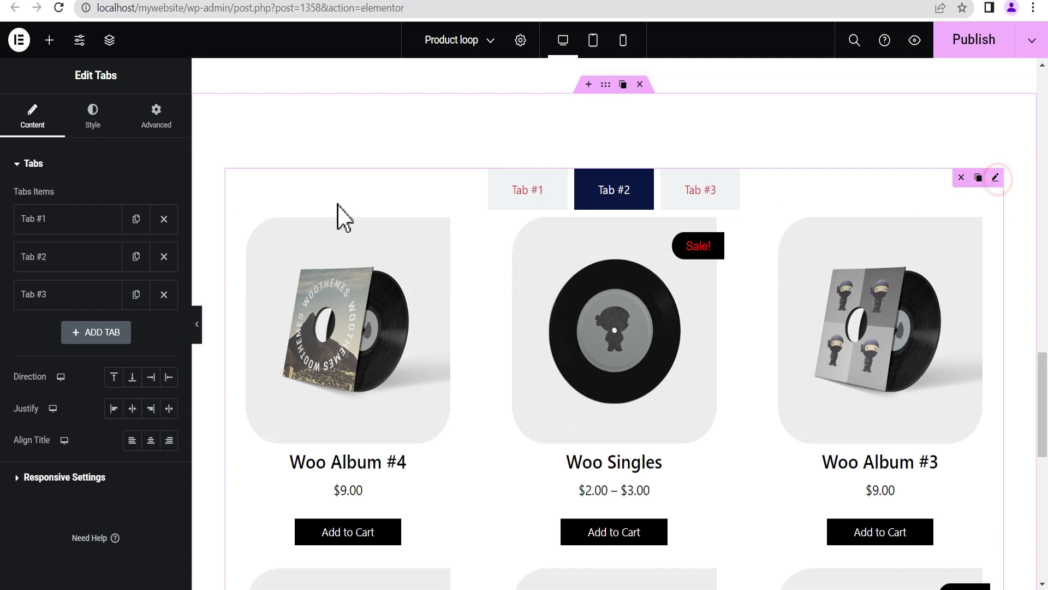
Retitle the three tabs Clothing, Music and Posters.
click(49, 219)
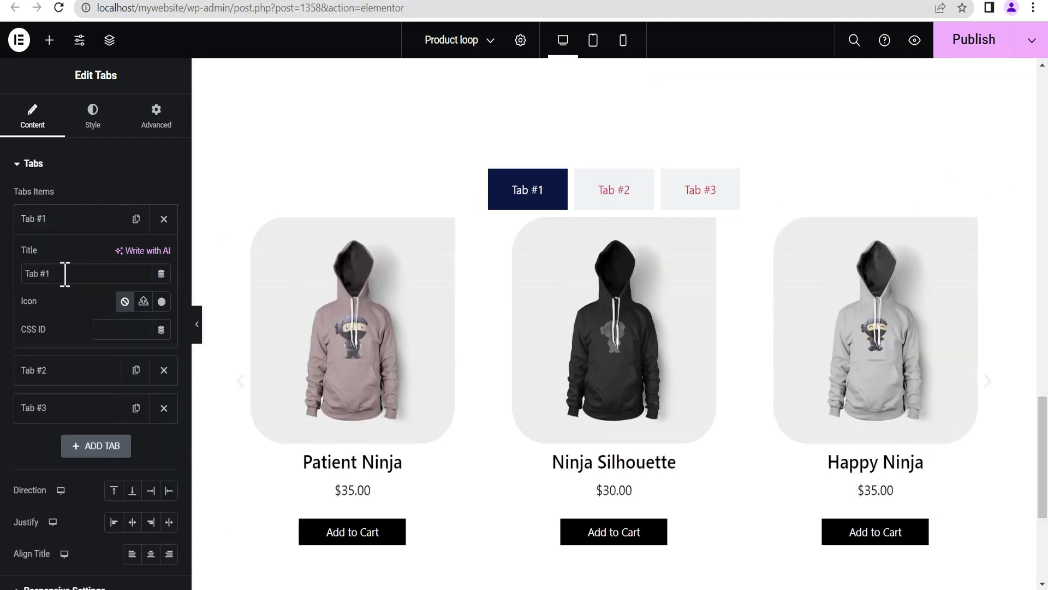
triple_click(63, 273)
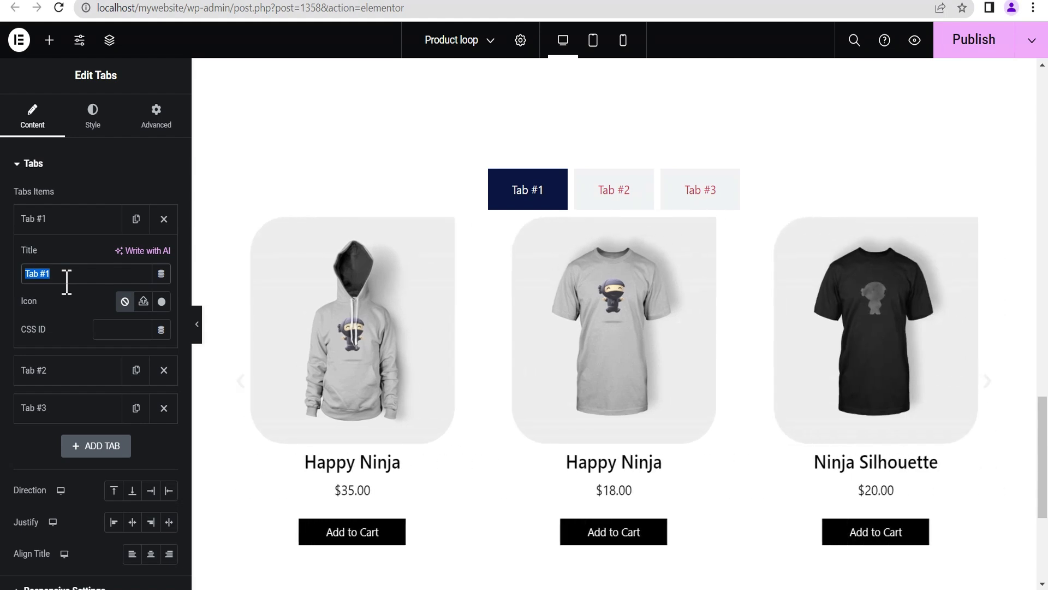
text(Clothing)
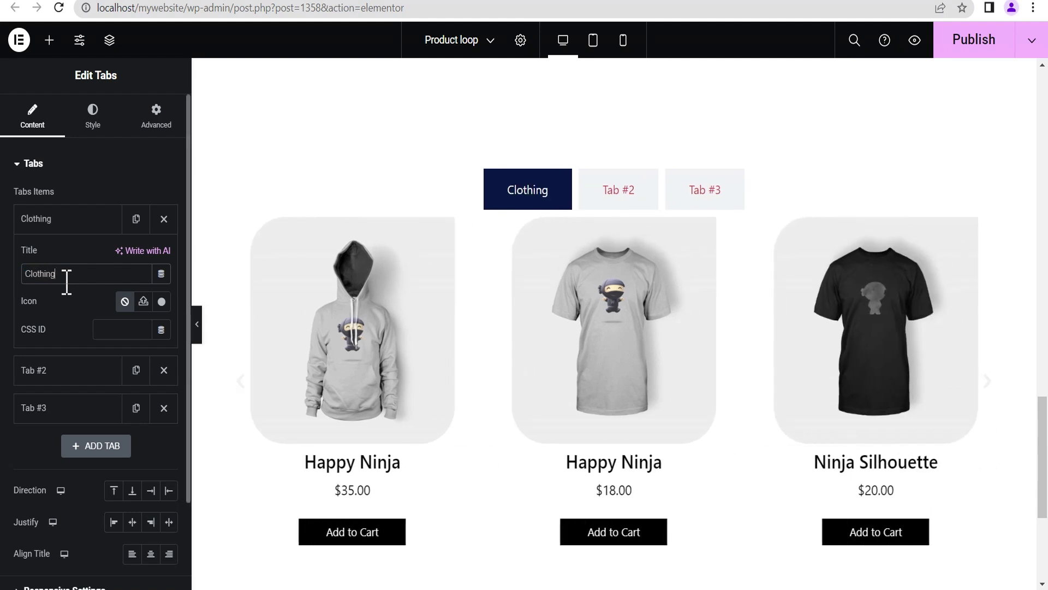
click(53, 374)
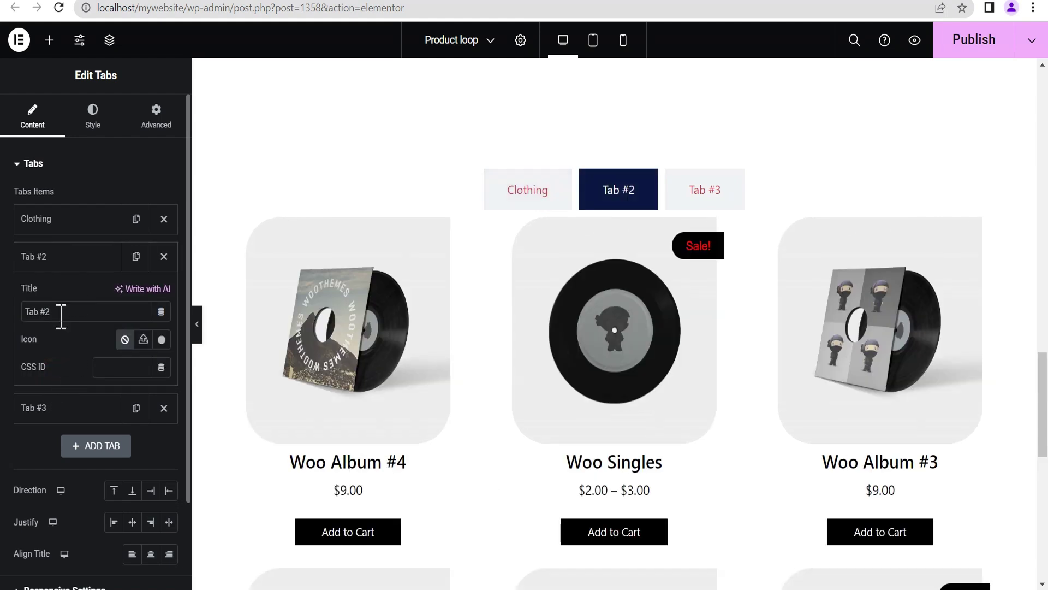
drag(61, 315, 3, 333)
text(Music)
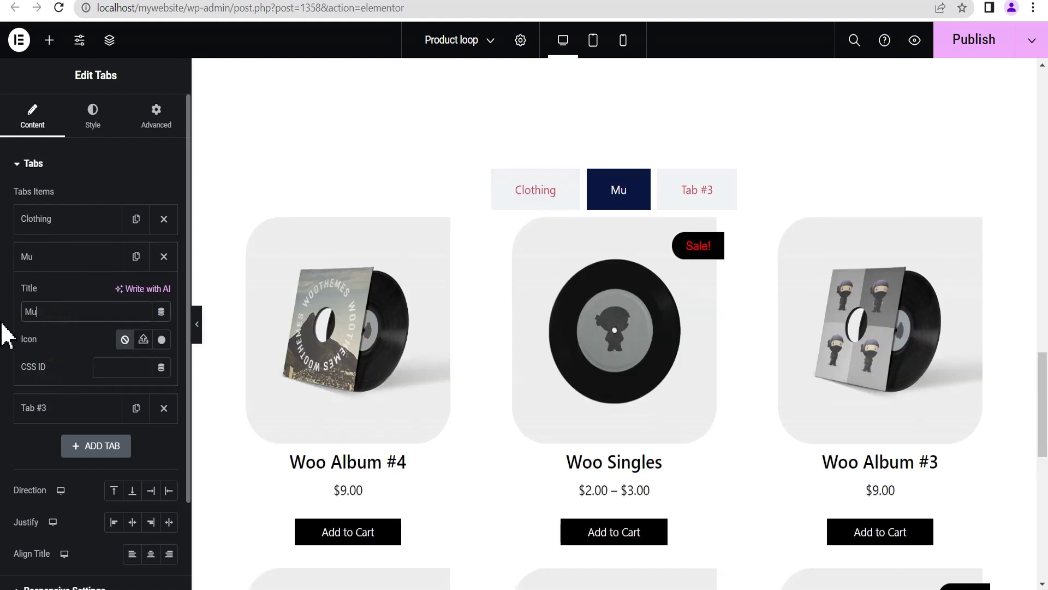
click(71, 259)
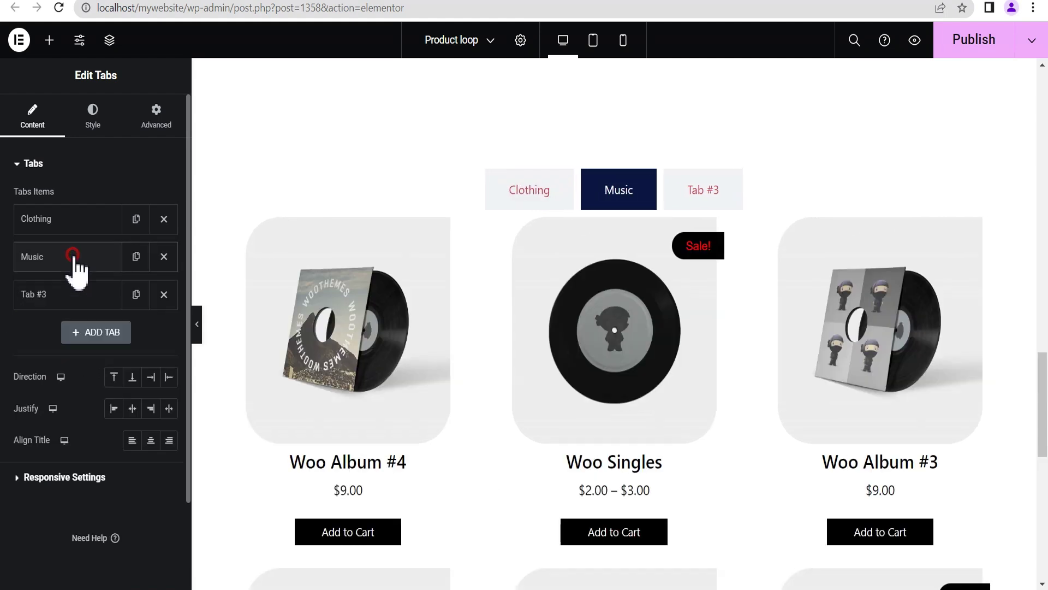
click(52, 295)
drag(70, 352, 3, 363)
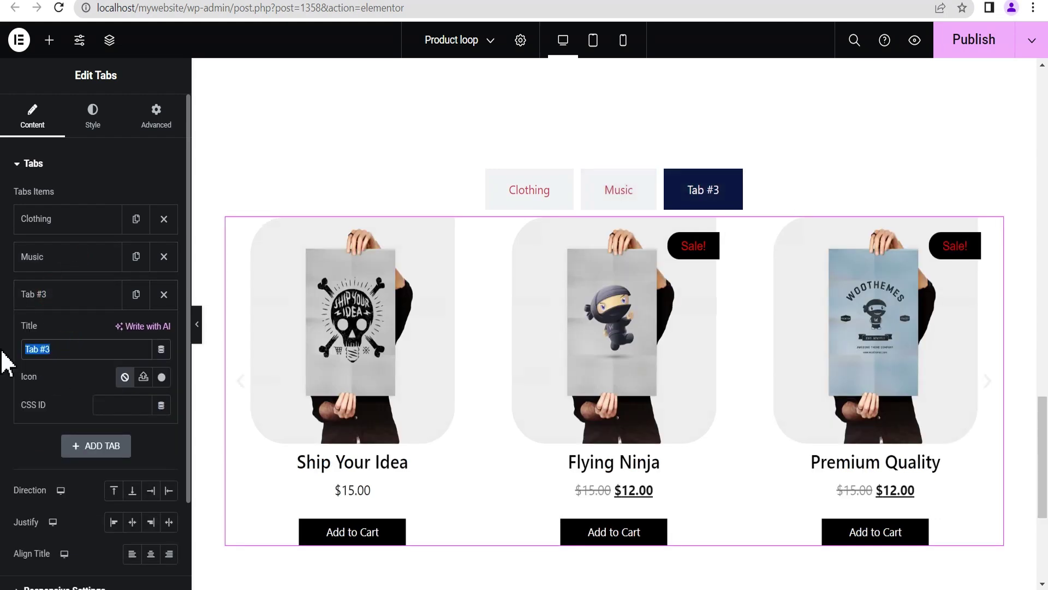
text(Posters)
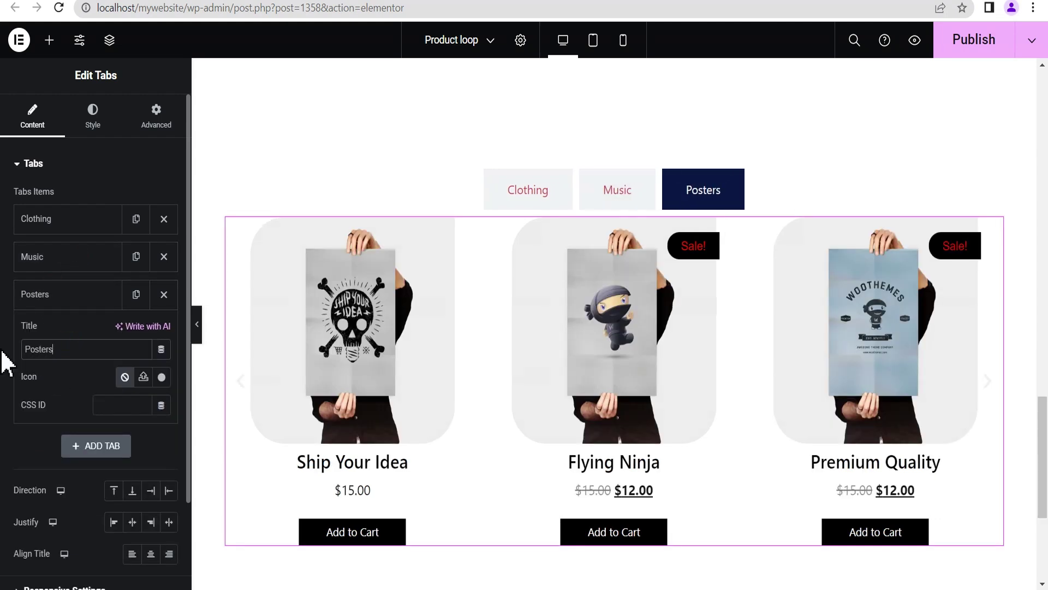
Set the Posters carousel's top padding to 30 px and preview the Music tab.
click(995, 226)
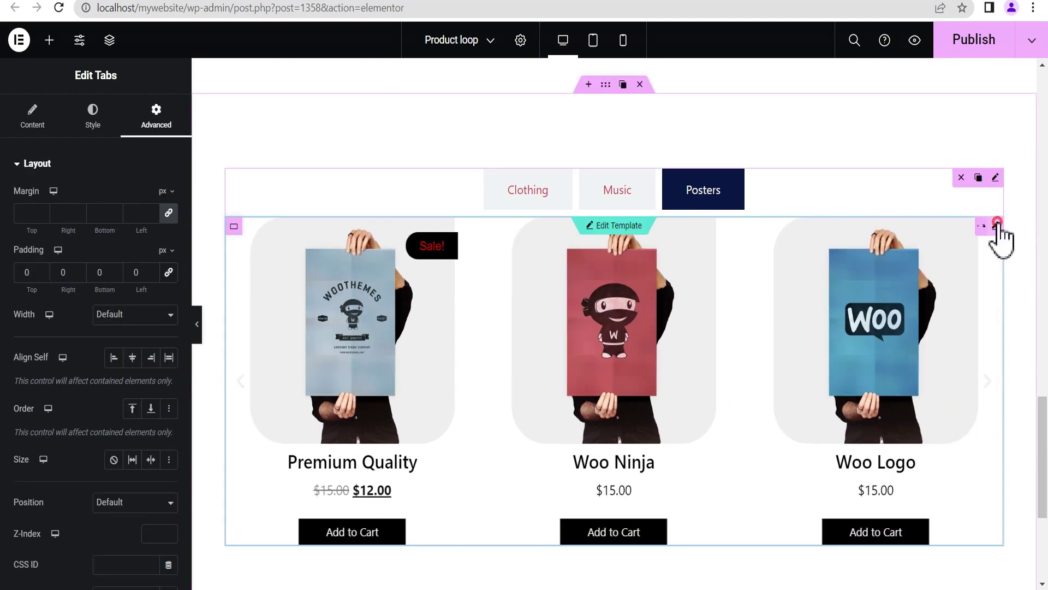
click(156, 118)
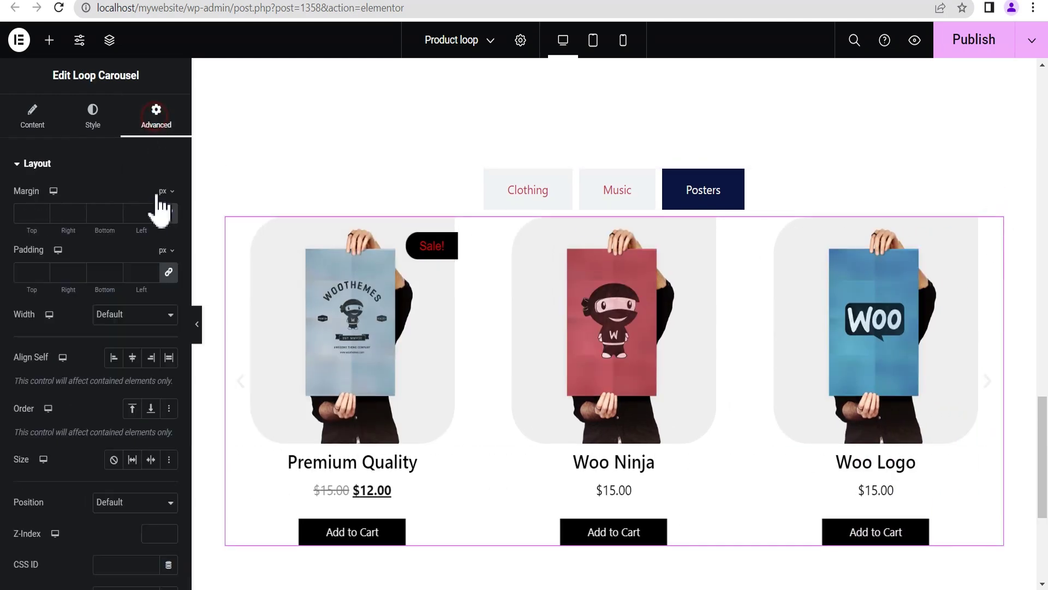
click(31, 272)
text(0)
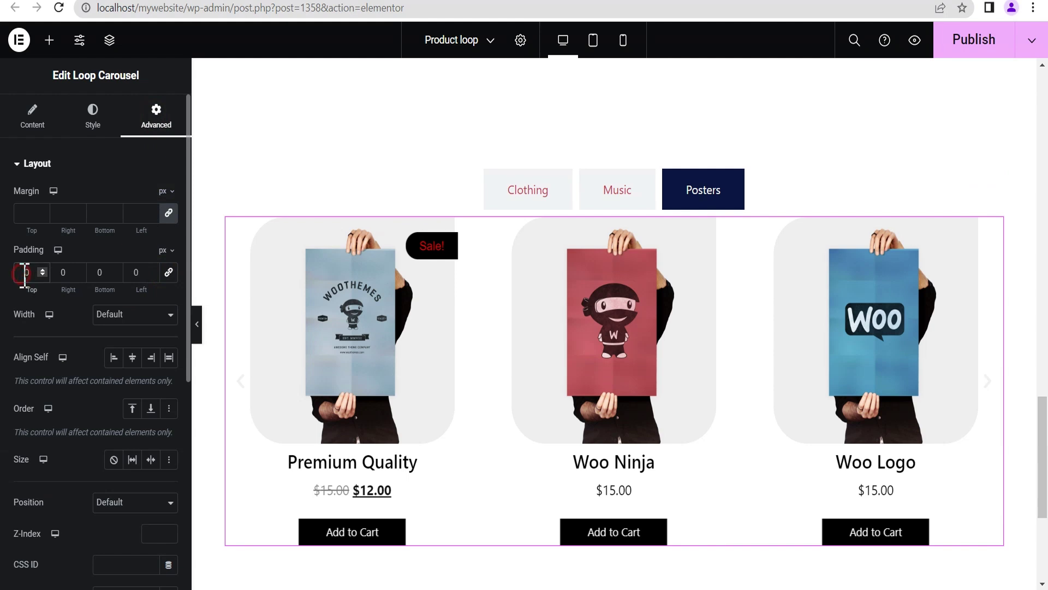
text(30)
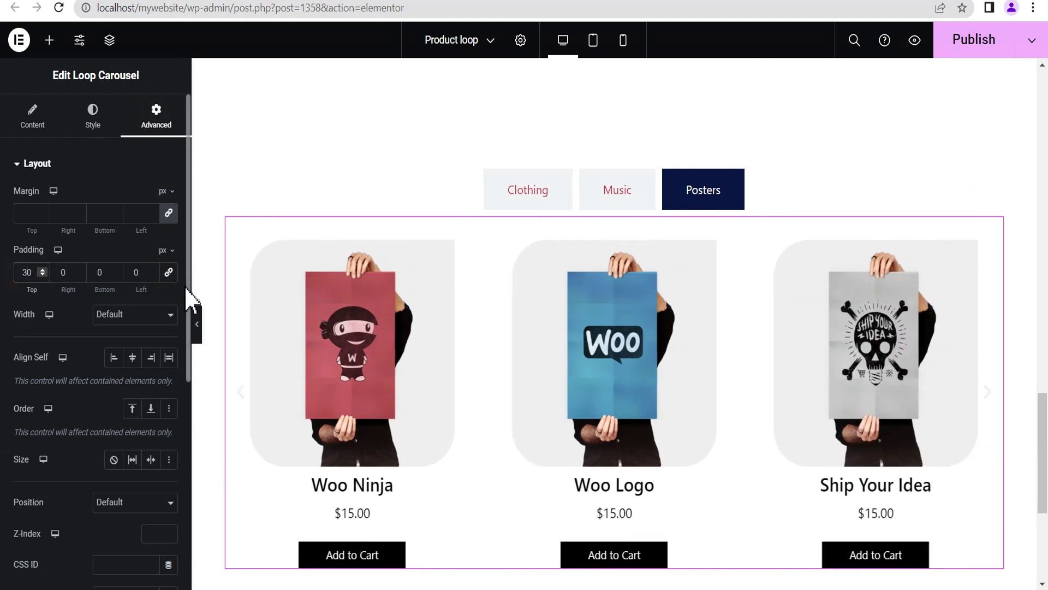
click(196, 326)
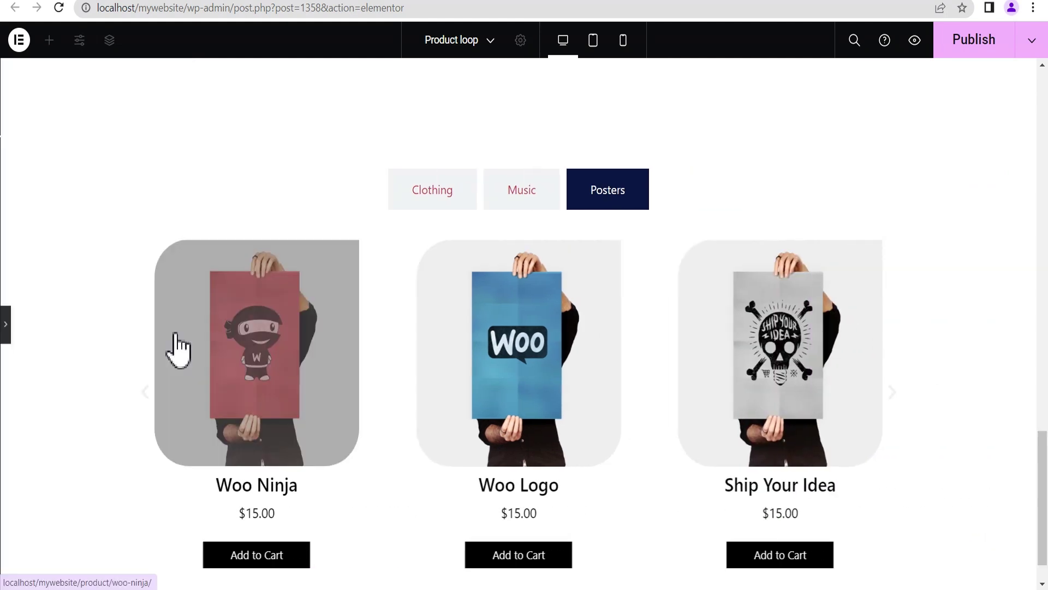
click(512, 206)
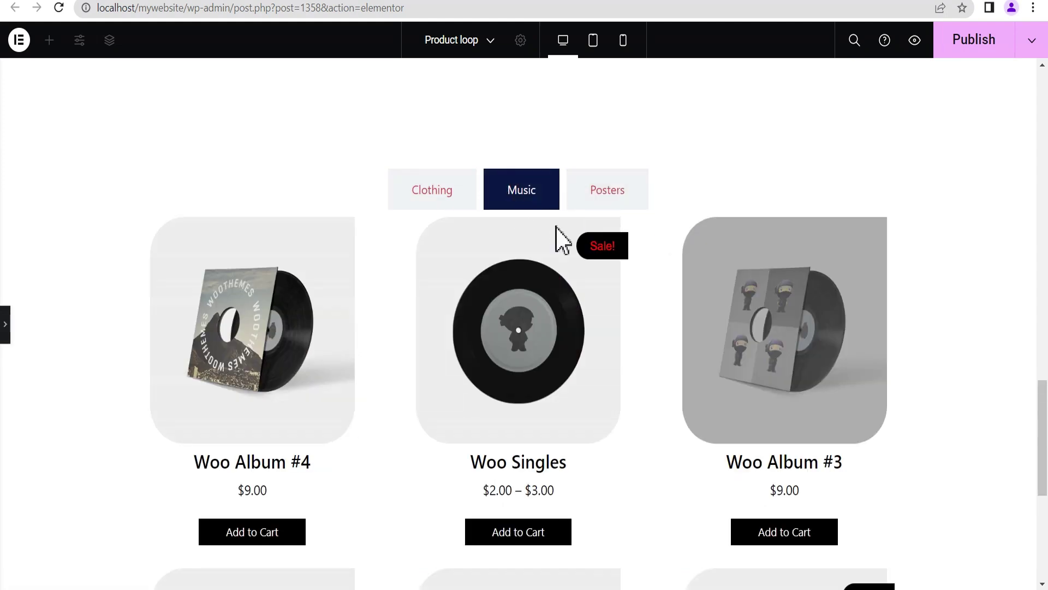
click(7, 325)
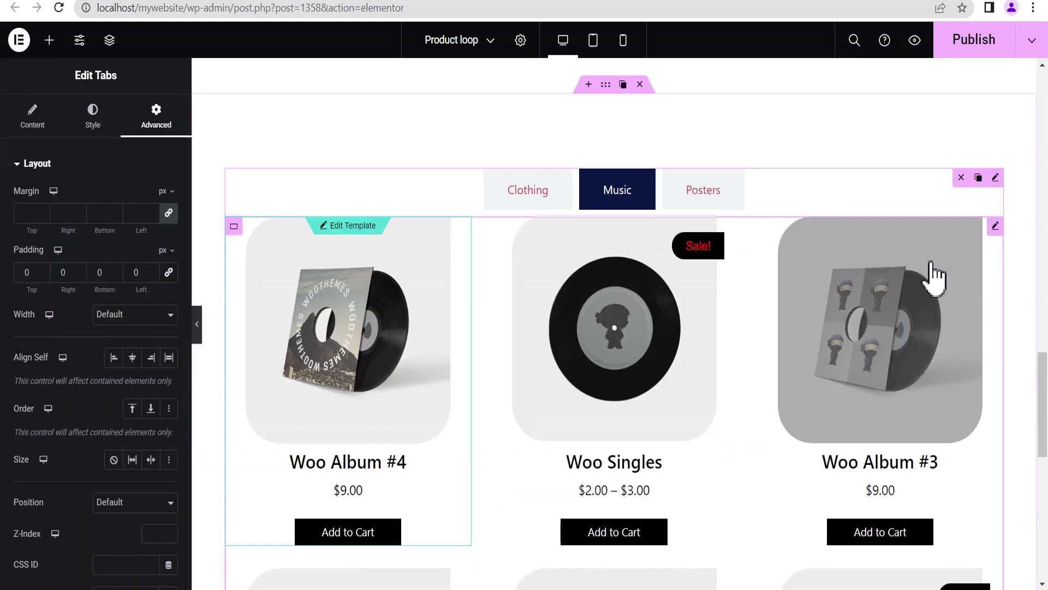
Unlink the Music grid's padding sides and compare tab spacing in preview.
click(996, 225)
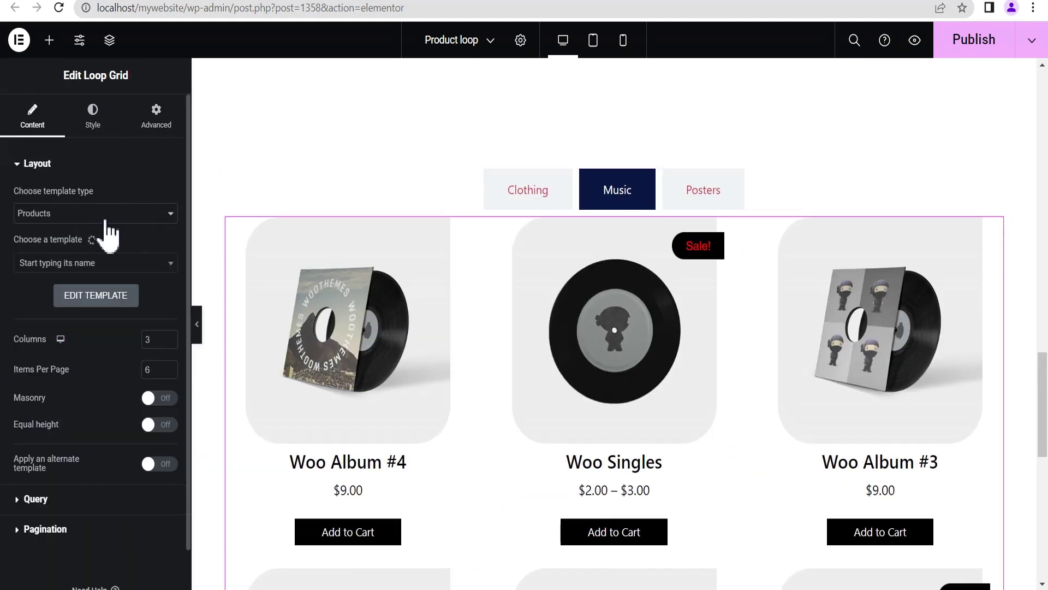
click(156, 120)
click(168, 272)
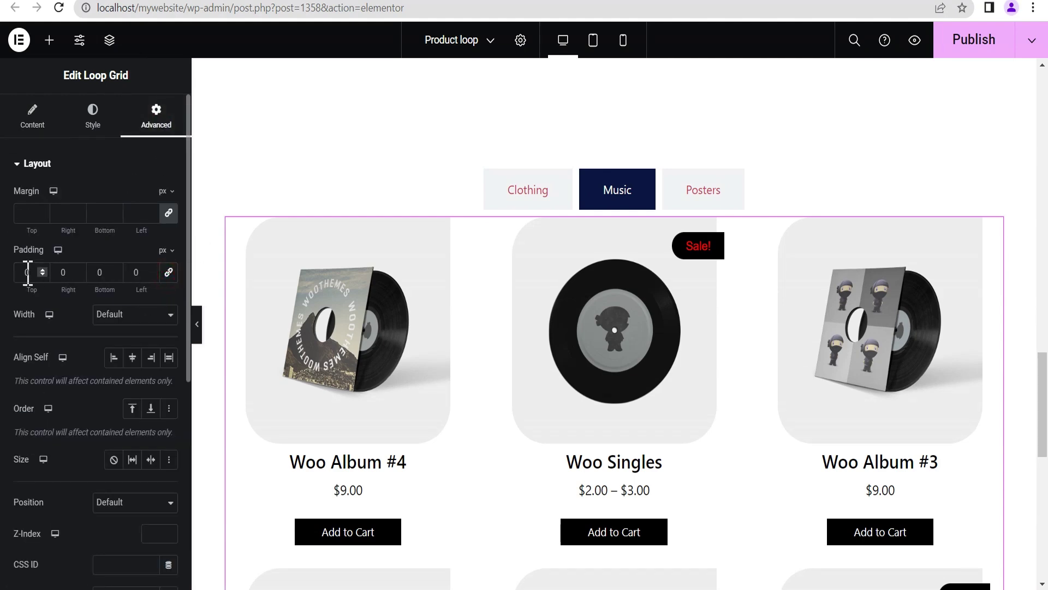
click(721, 201)
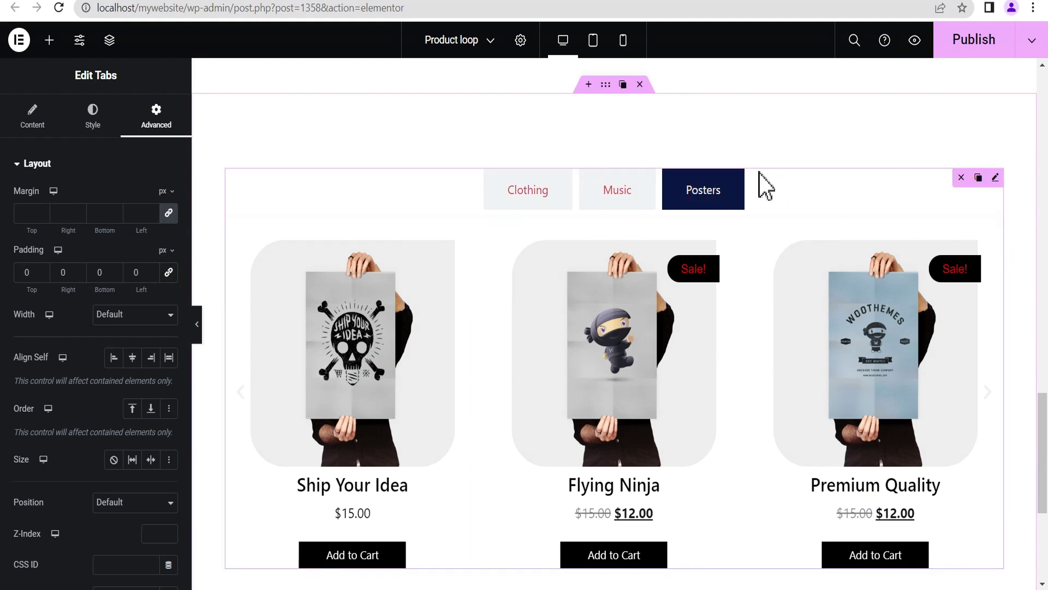
click(707, 191)
click(635, 200)
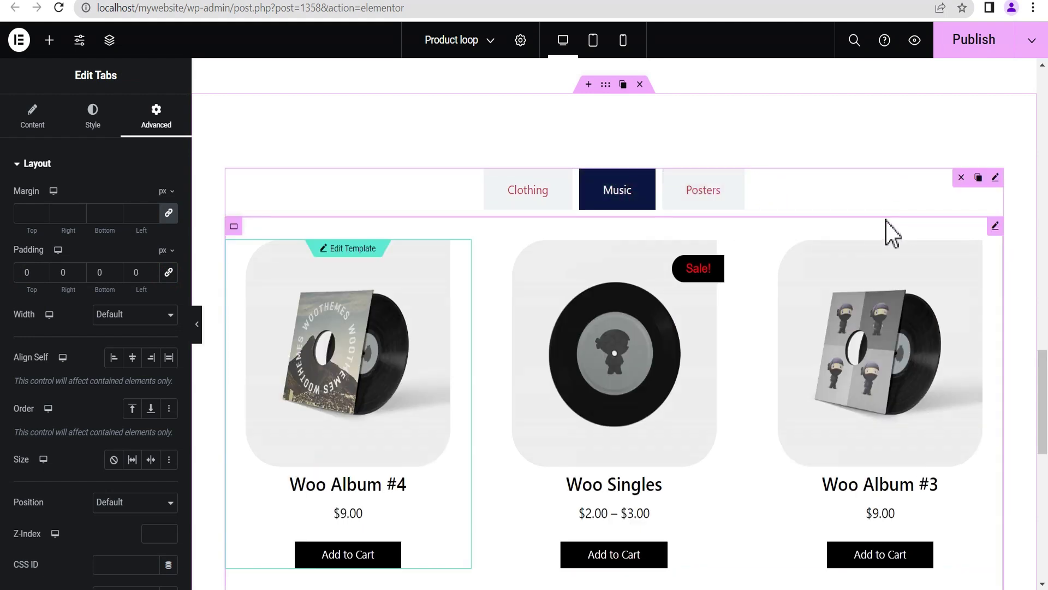
click(722, 189)
click(199, 327)
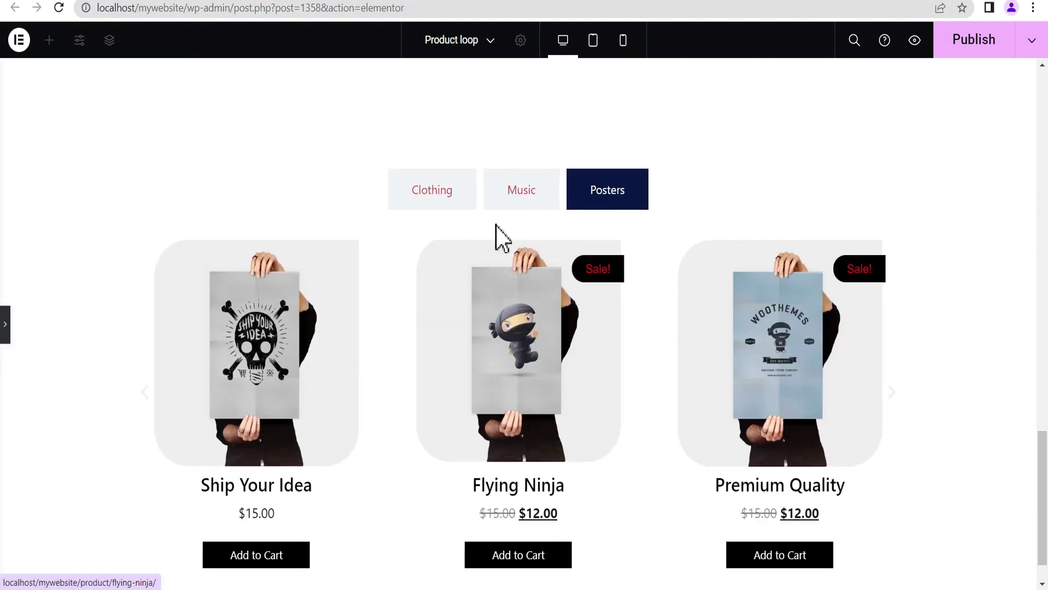
click(525, 200)
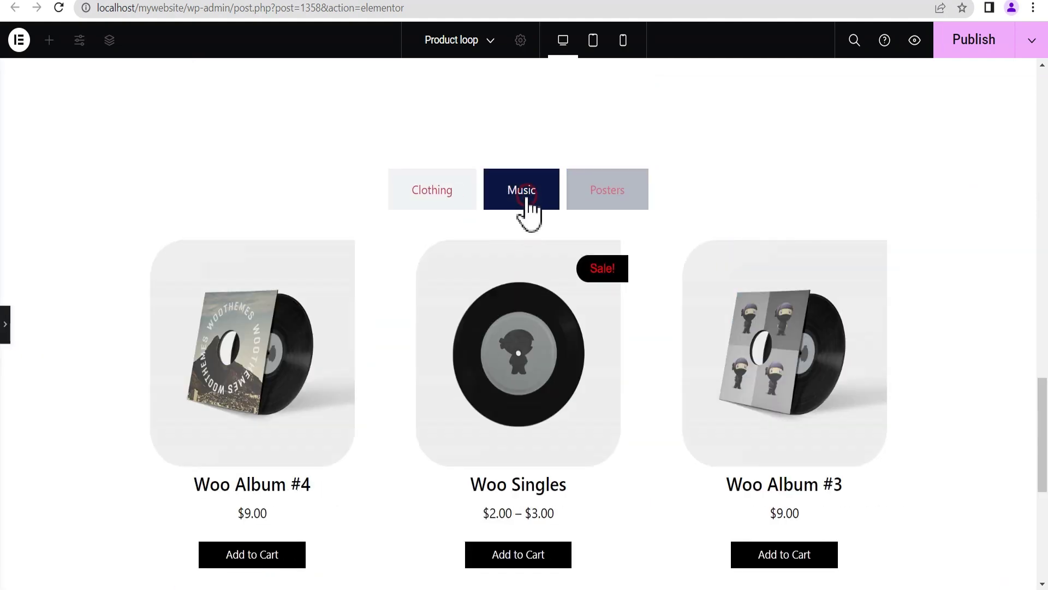
click(437, 199)
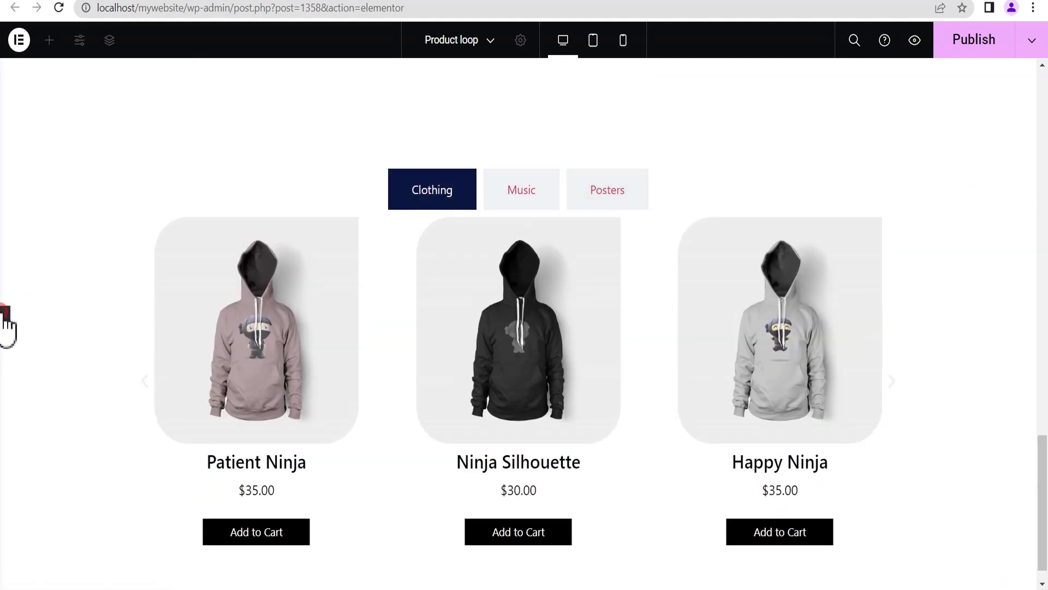
click(4, 324)
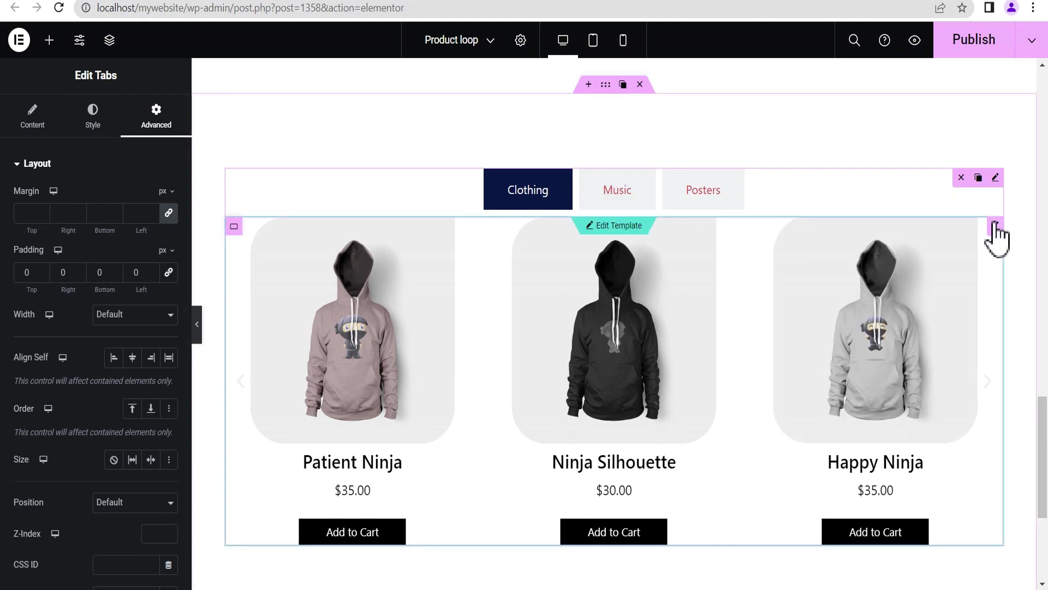
Set the Clothing carousel's top padding to 30 px and preview the spacing.
click(995, 225)
click(155, 116)
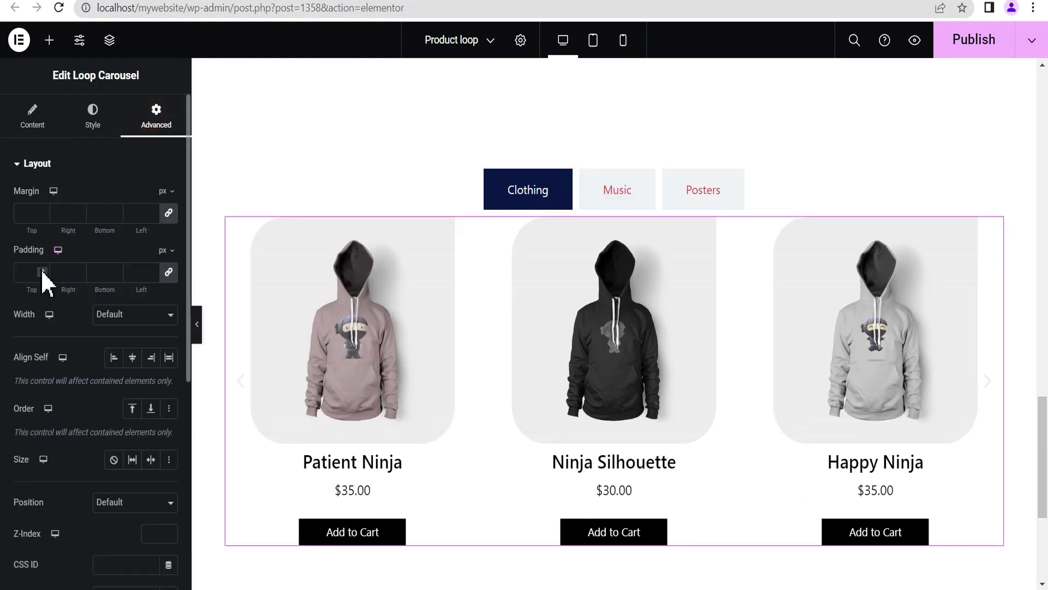
click(168, 272)
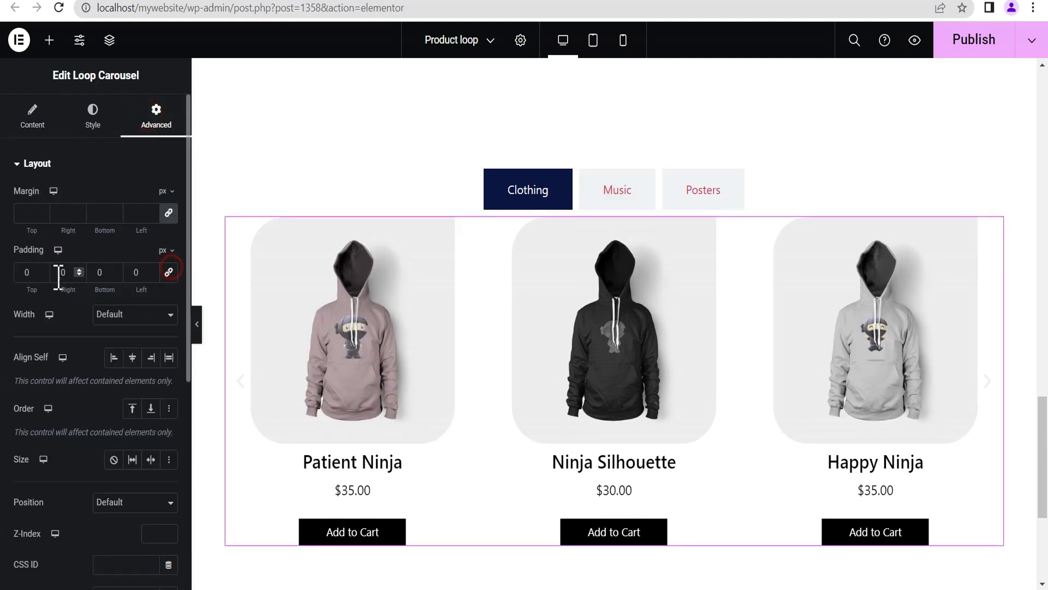
click(24, 273)
text(30)
click(197, 330)
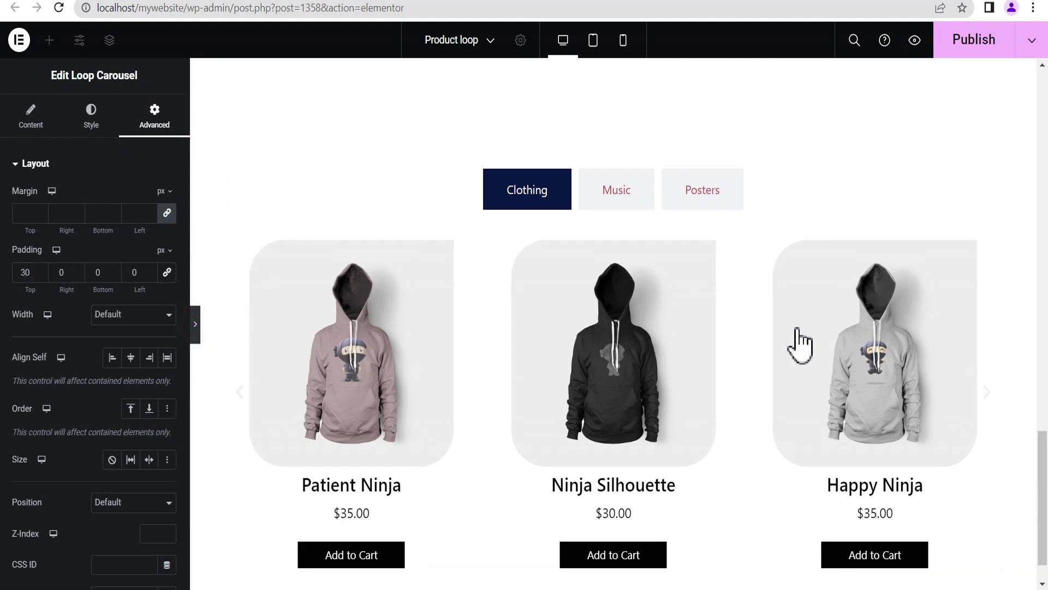
drag(1043, 448, 1046, 511)
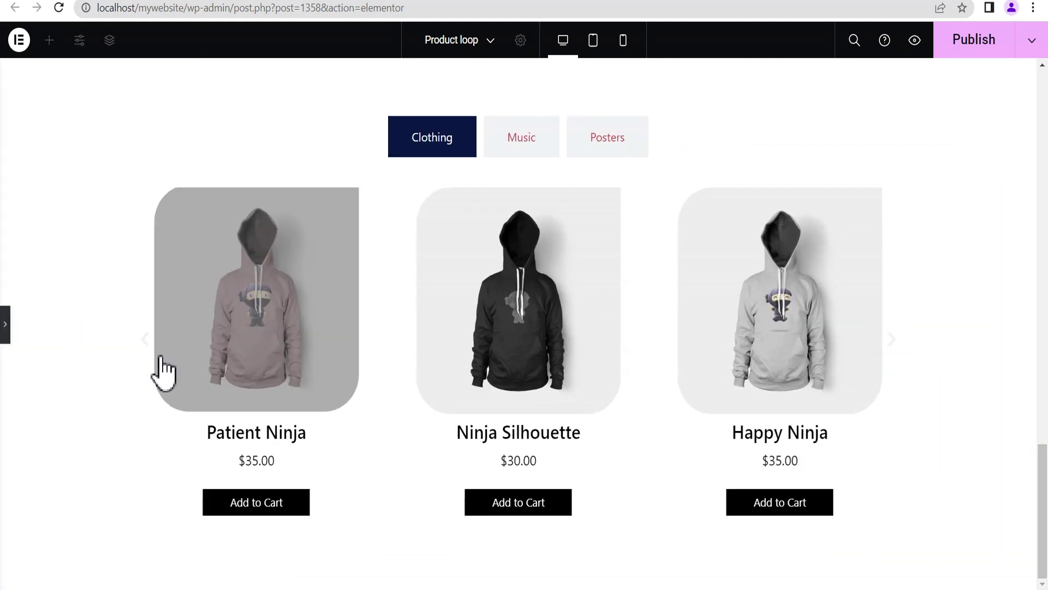
click(5, 328)
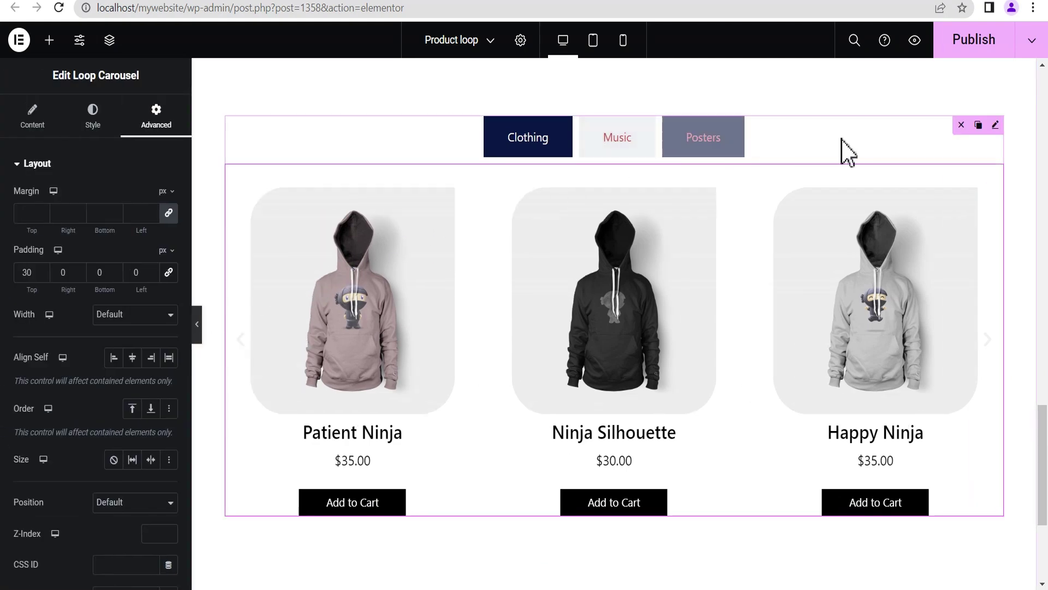
Set the tabs Direction to Top and preview the page with the editor panel hidden.
click(996, 125)
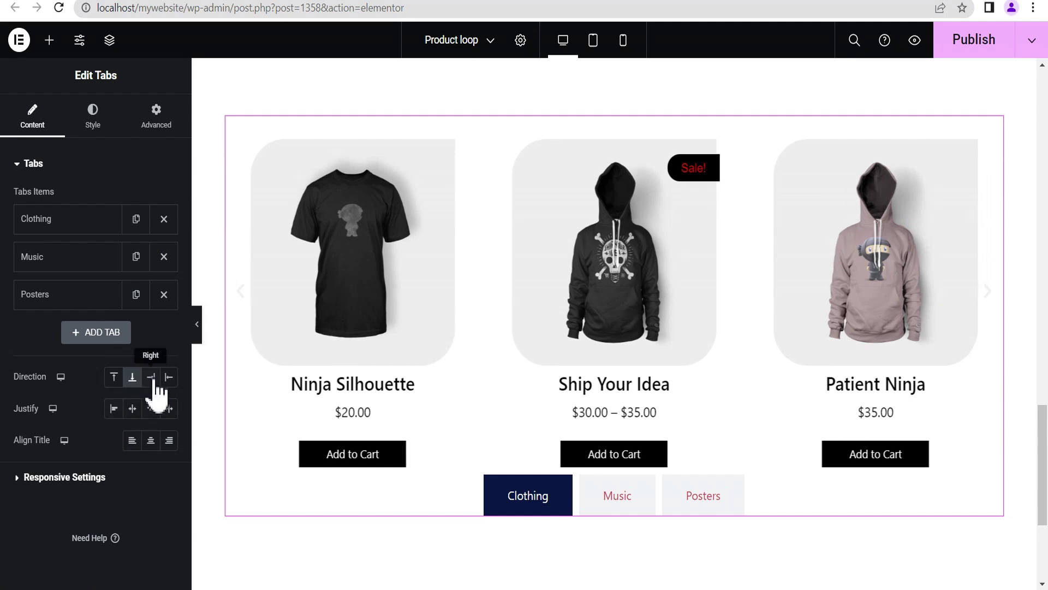
click(114, 378)
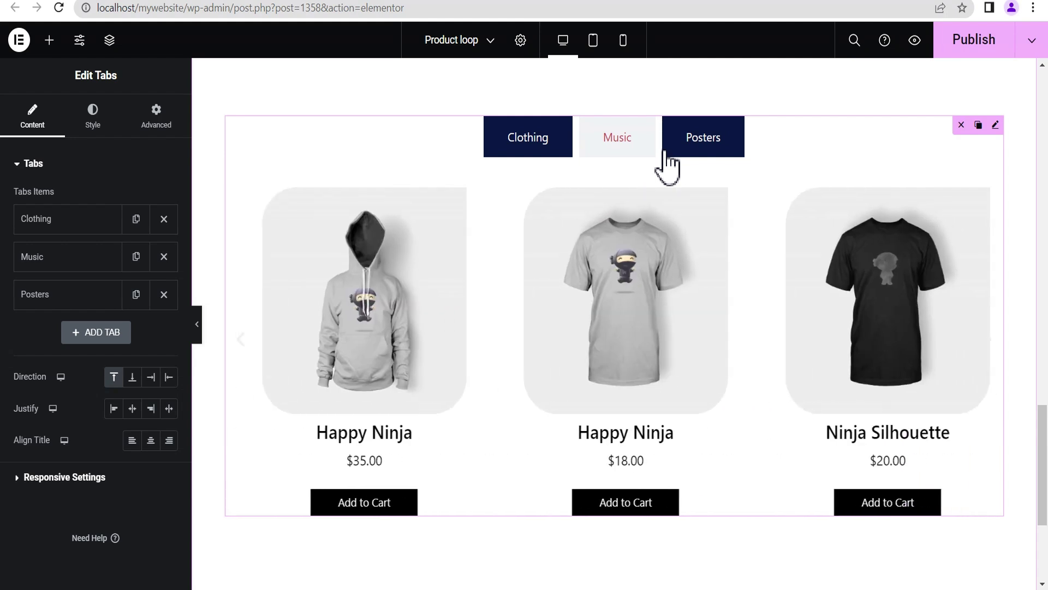
key(ctrl+p)
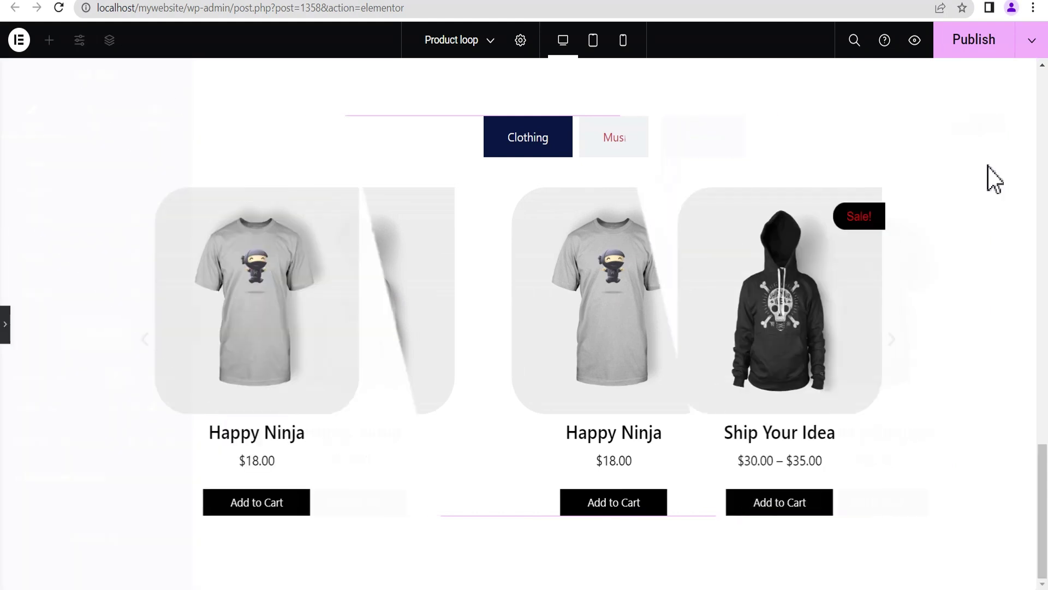